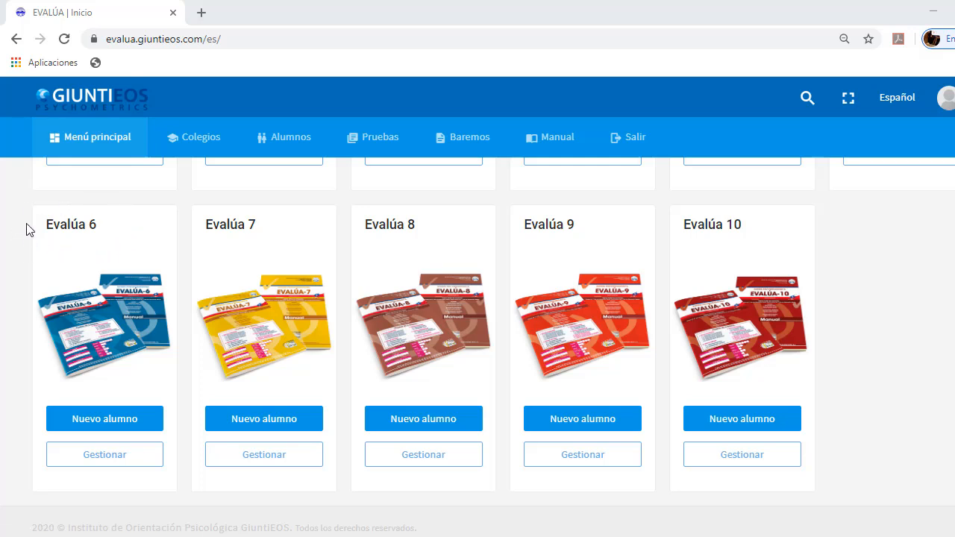
Create a new student record for Evalúa 6 and choose COLEGIO LOS OLIVOS as the school
left_click(104, 419)
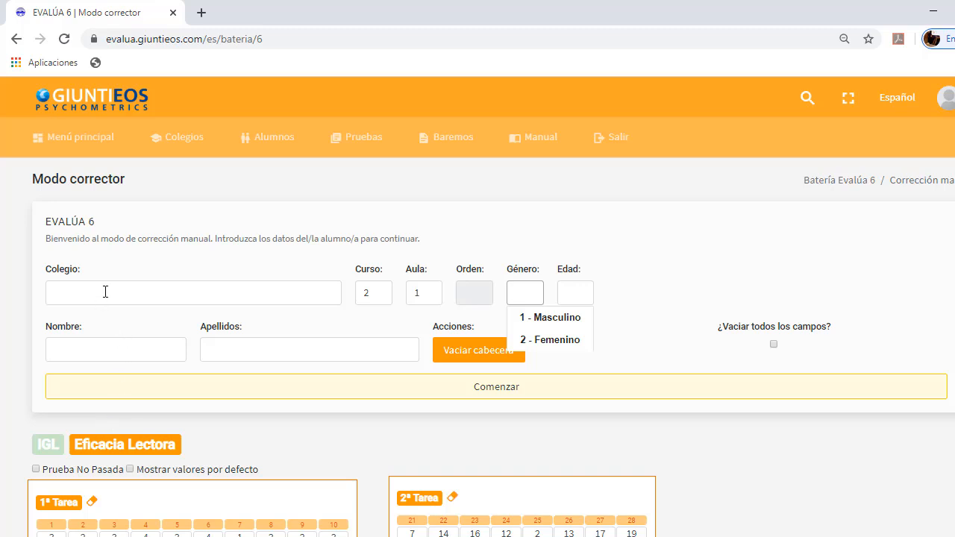
left_click(105, 291)
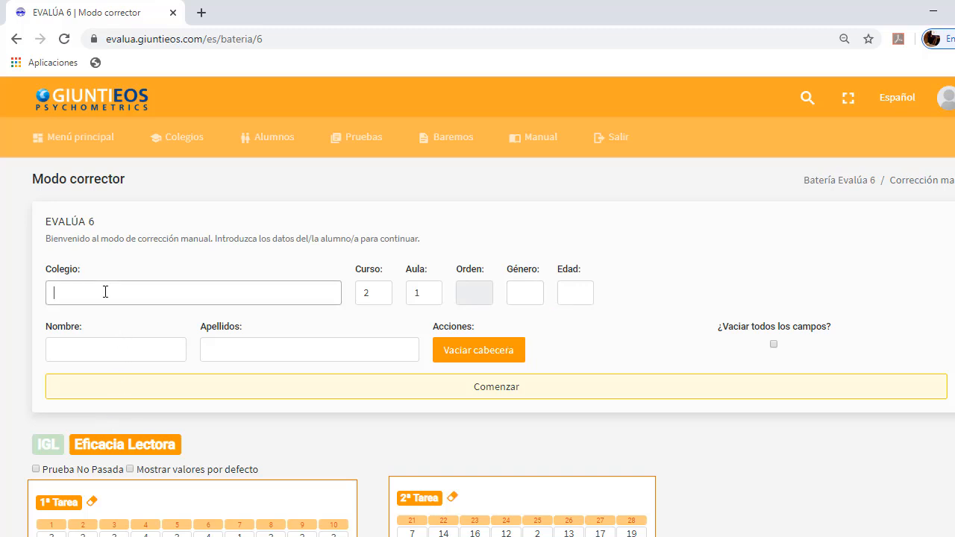
type("cO")
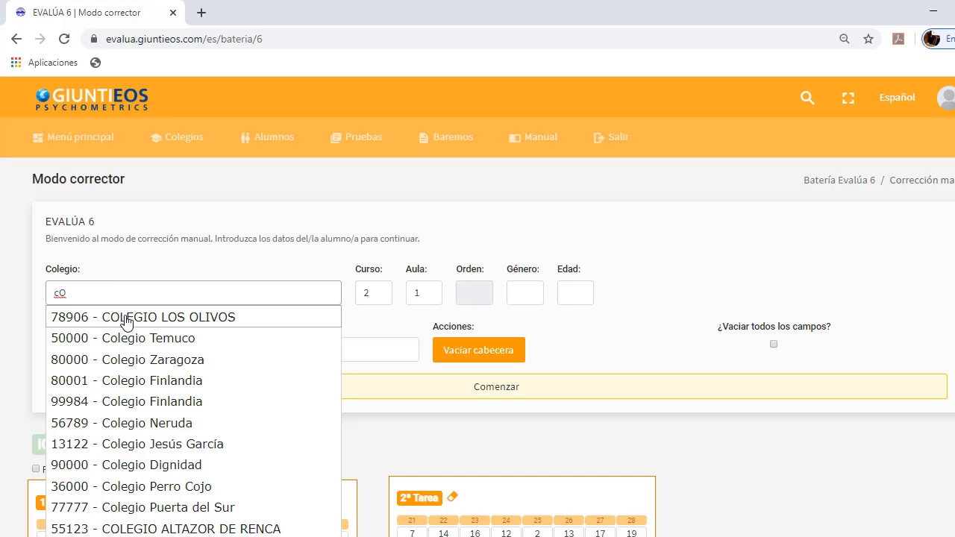
left_click(126, 320)
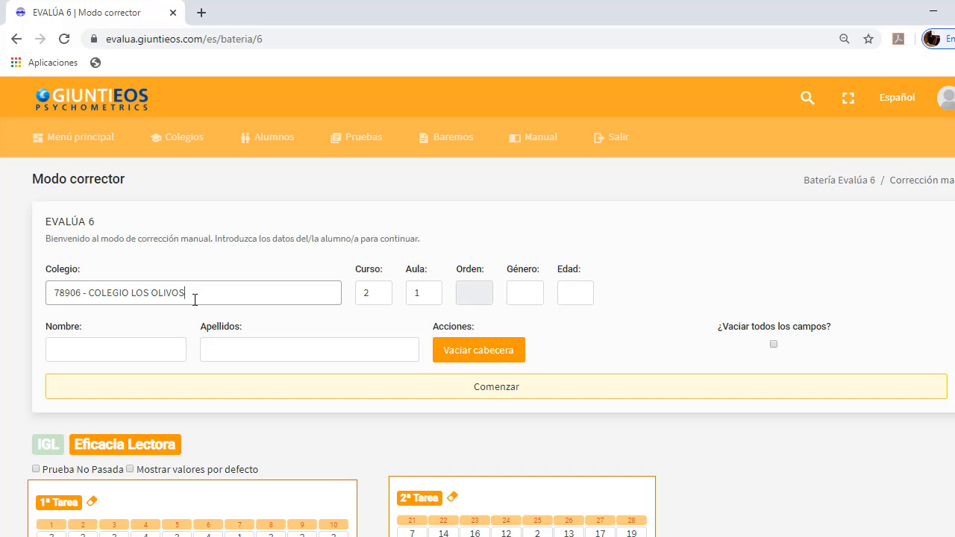
Fill in the student's header data: course 6º Ed. Básica, classroom 2, gender 2 - Femenino and age 11
left_click(375, 296)
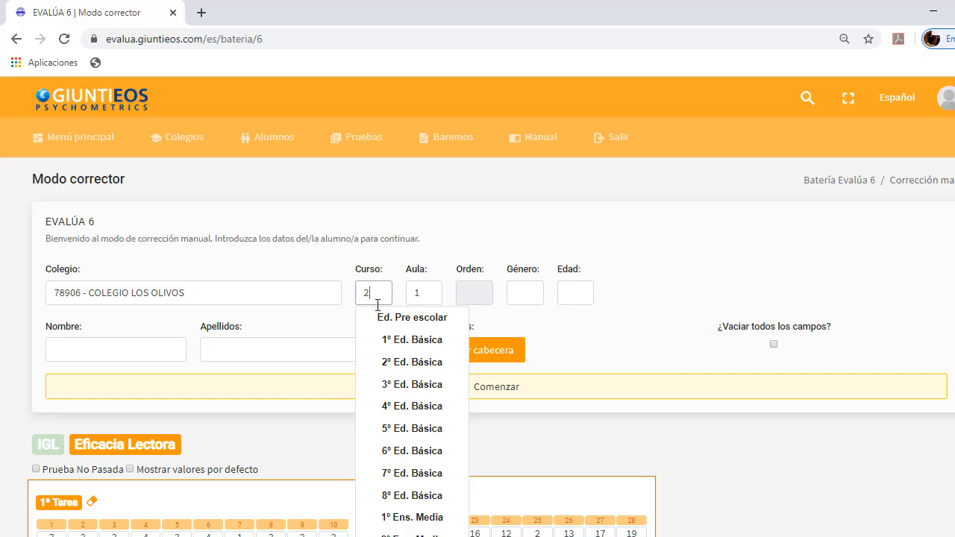
left_click(417, 452)
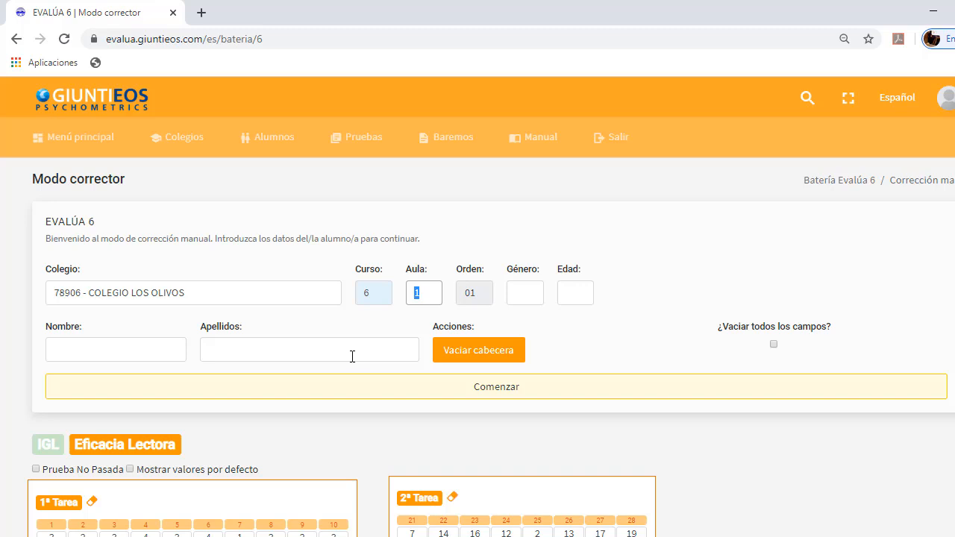
type("2")
left_click(516, 292)
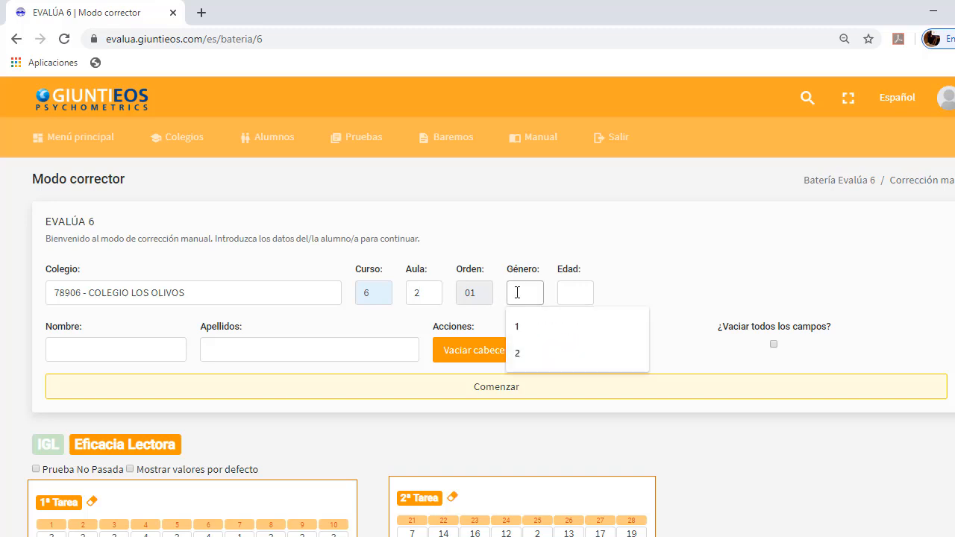
left_click(550, 349)
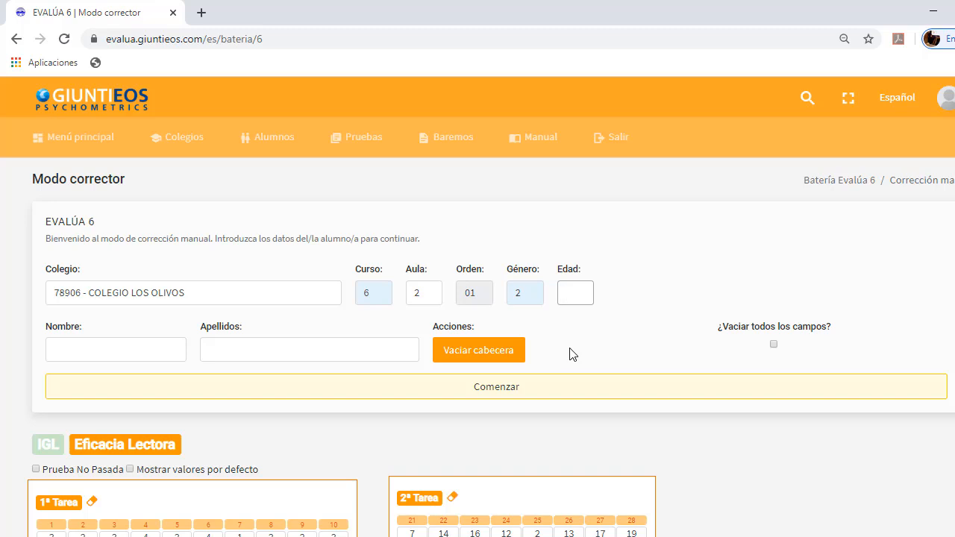
type("11")
Enter the student's first name and surnames and confirm the header
left_click(133, 349)
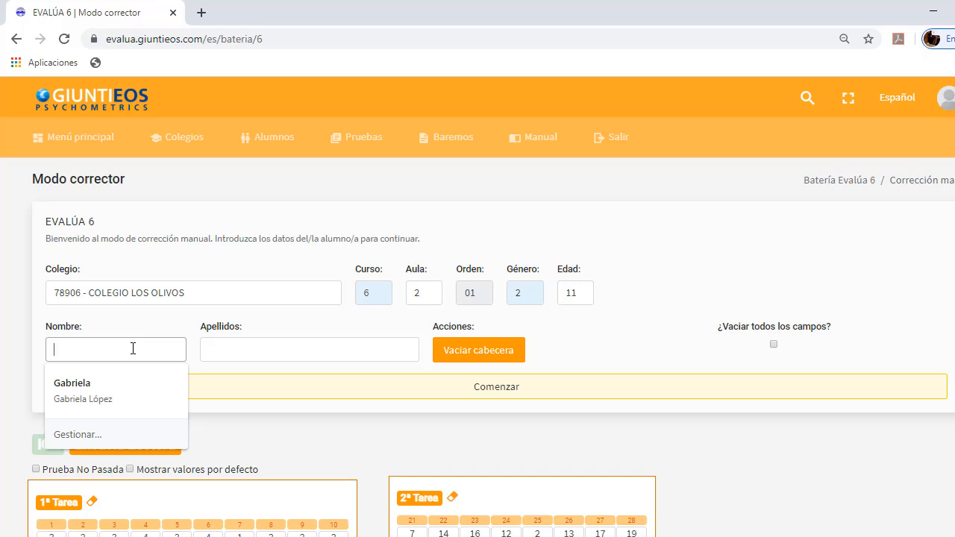
type("I")
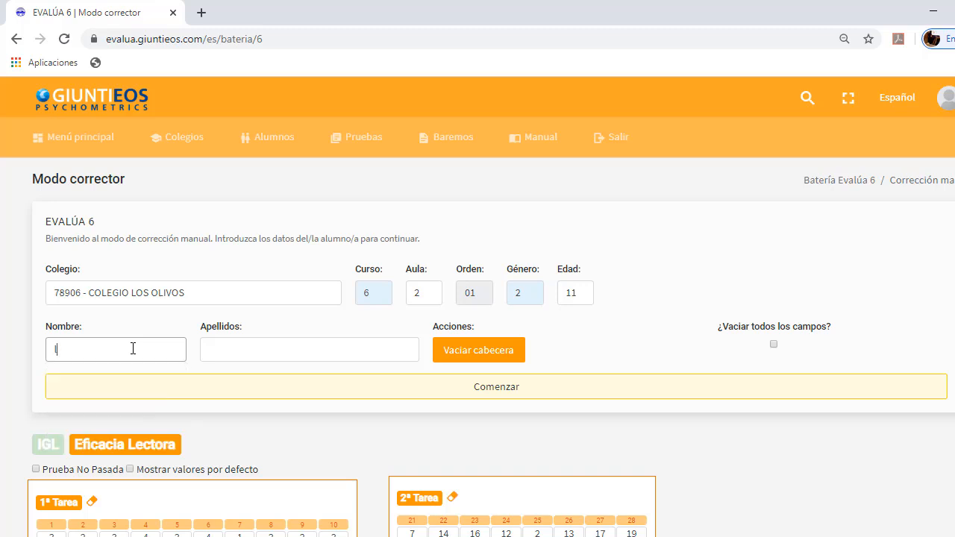
left_click(215, 355)
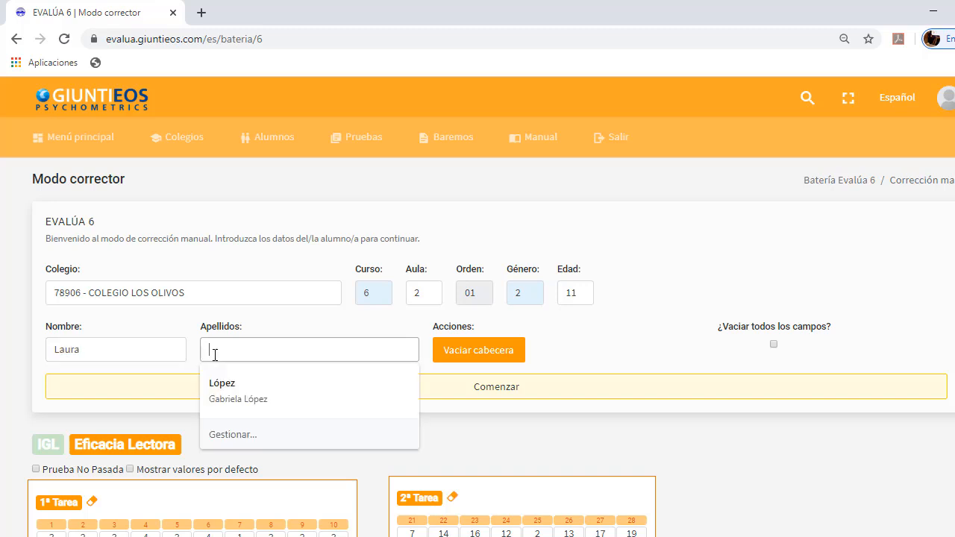
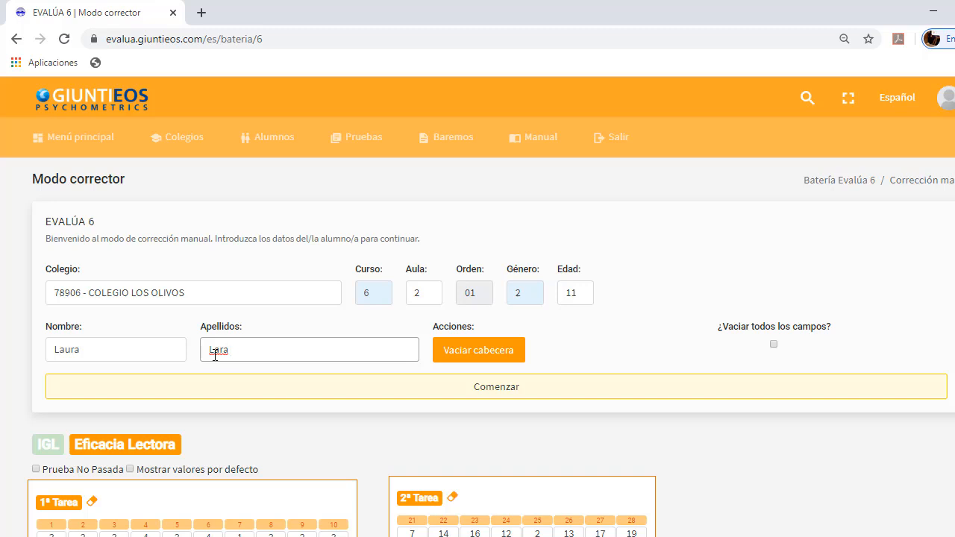
key("Return")
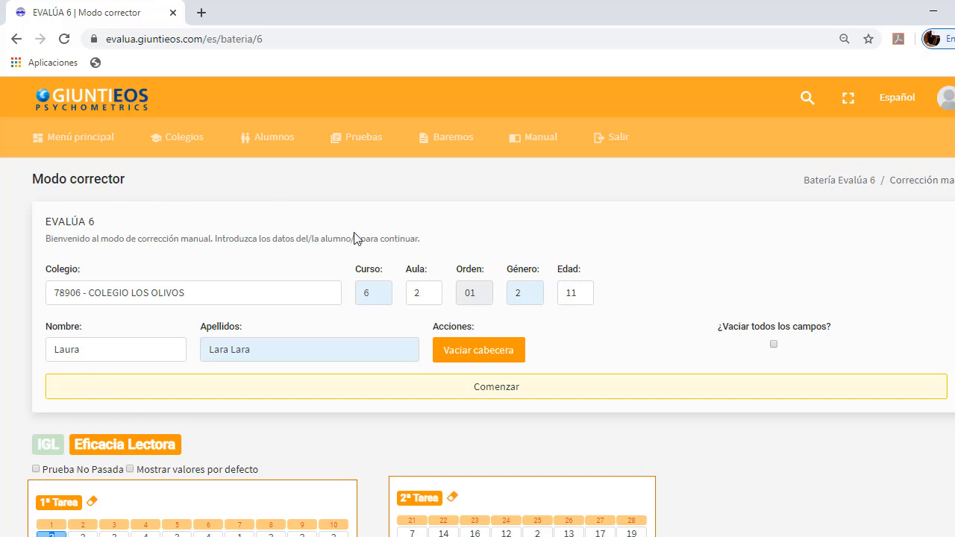
Enter the answers 3, 3, 4, 4, 2, 1, 3 for items 1 to 7 of Eficacia Lectora 1ª Tarea
scroll(314, 401, "down", 2)
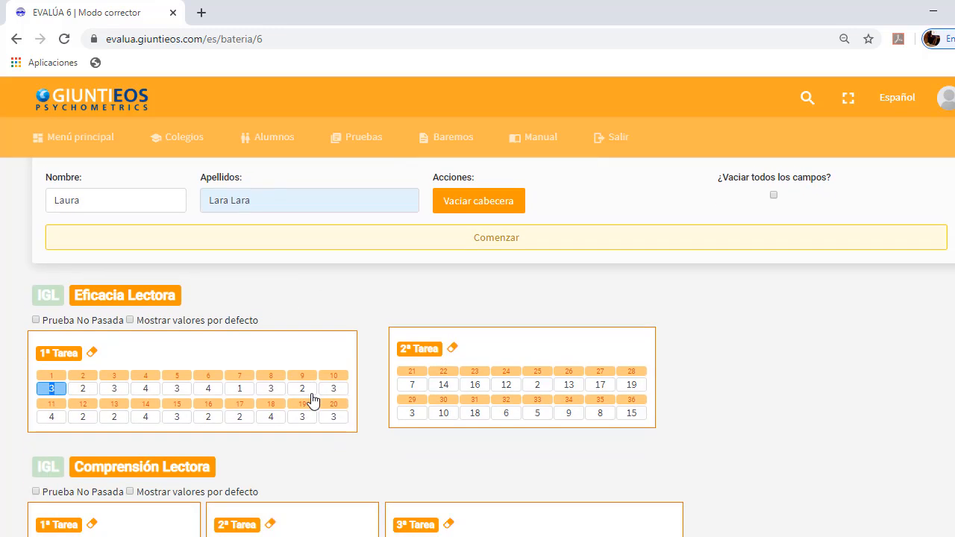
scroll(313, 401, "down", 1)
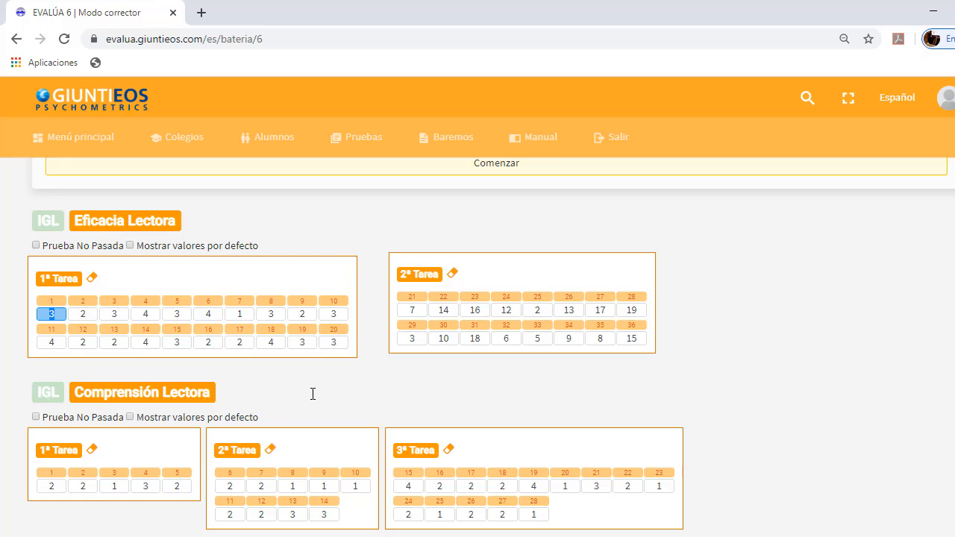
left_click(56, 314)
key("BackSpace")
type("334")
scroll(139, 373, "down", 1)
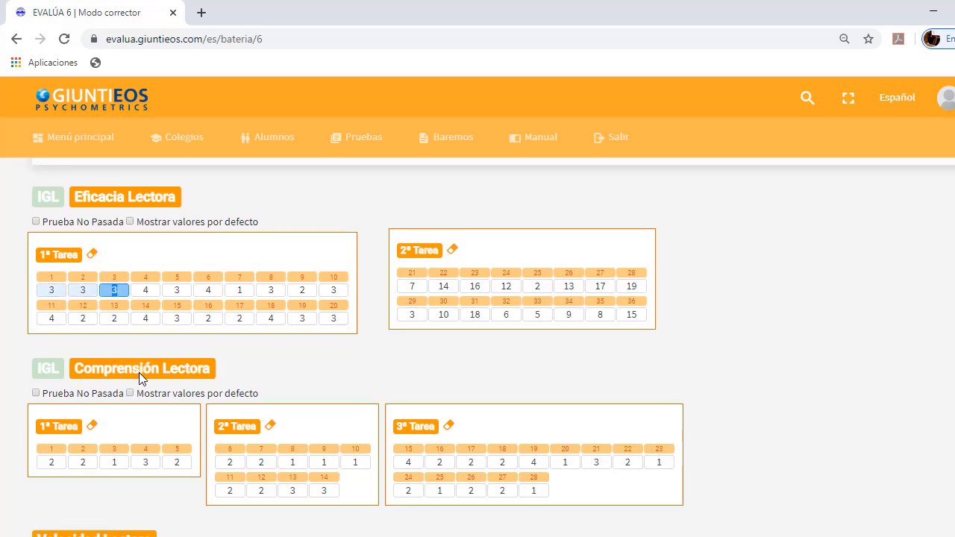
type("4213")
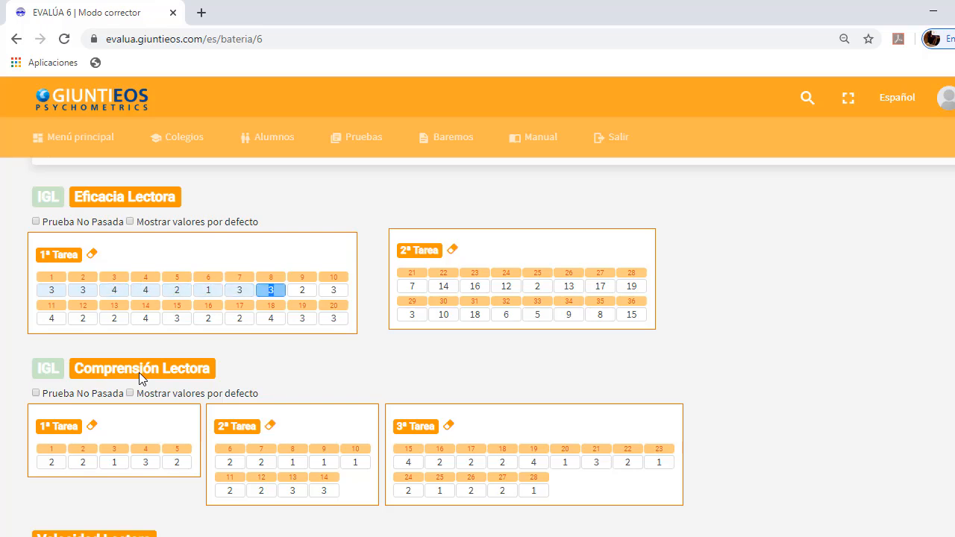
Clear items 8, 9 and 10 of Eficacia Lectora 1ª Tarea and skip through to item 20
key("BackSpace")
key("Tab")
key("BackSpace")
key("Tab")
key("BackSpace")
key("Tab")
key("Tab")
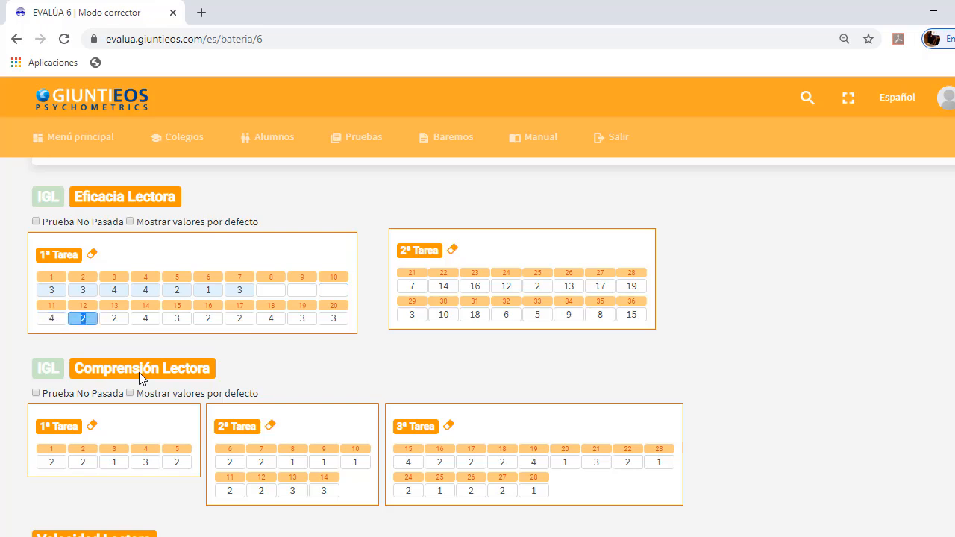
key("Tab")
key("Tab")
key("Tab")
key("Tab")
key("Tab")
key("Tab")
key("Tab")
key("Tab")
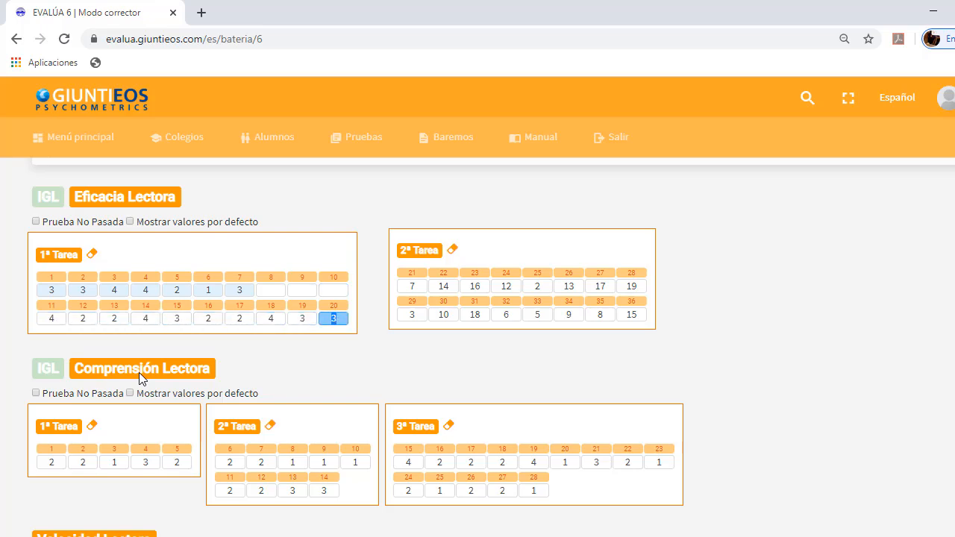
Enter 14, 16 and 12 for items 22 to 24 of Eficacia Lectora 2ª Tarea
left_click(412, 287)
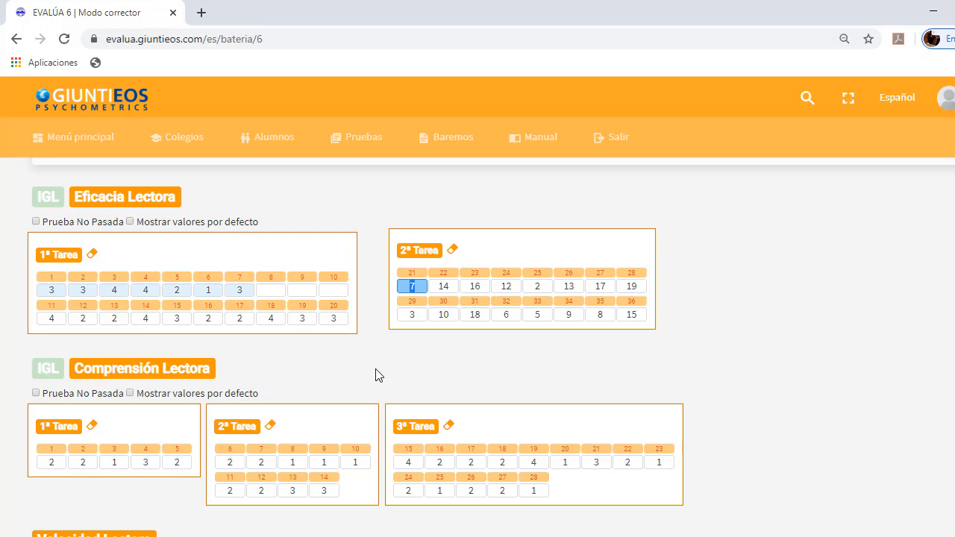
key("Tab")
key("Tab")
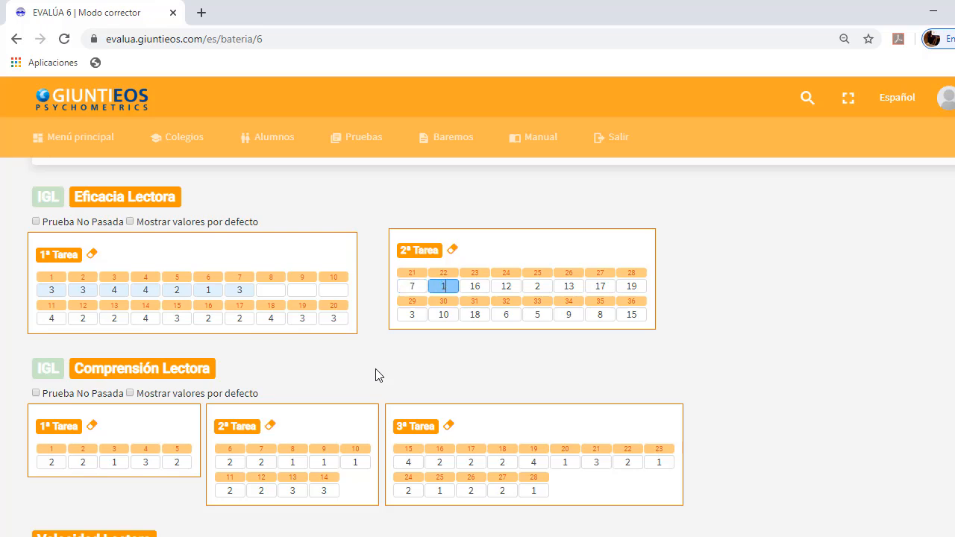
key("Tab")
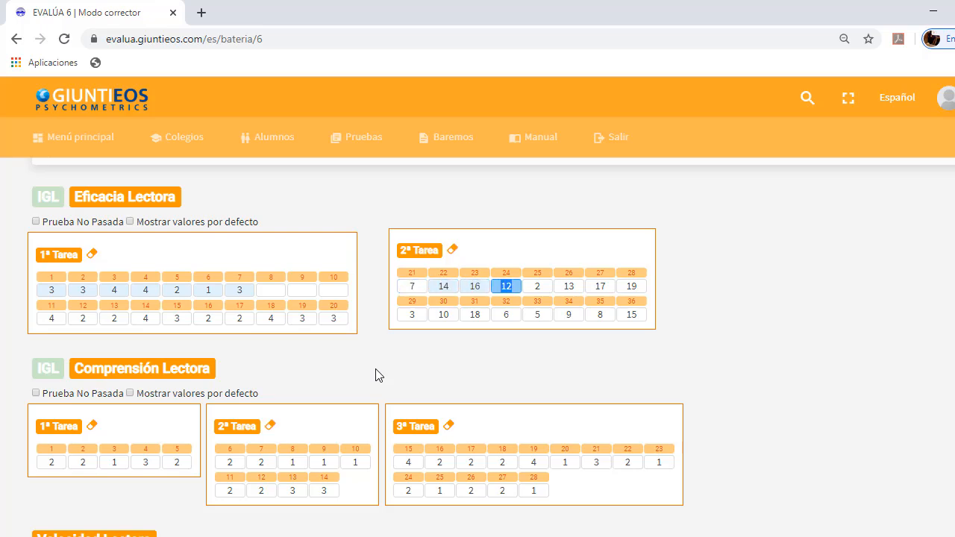
Clear items 25, 26 and 27 of Eficacia Lectora 2ª Tarea and skip through to item 36
key("Tab")
key("BackSpace")
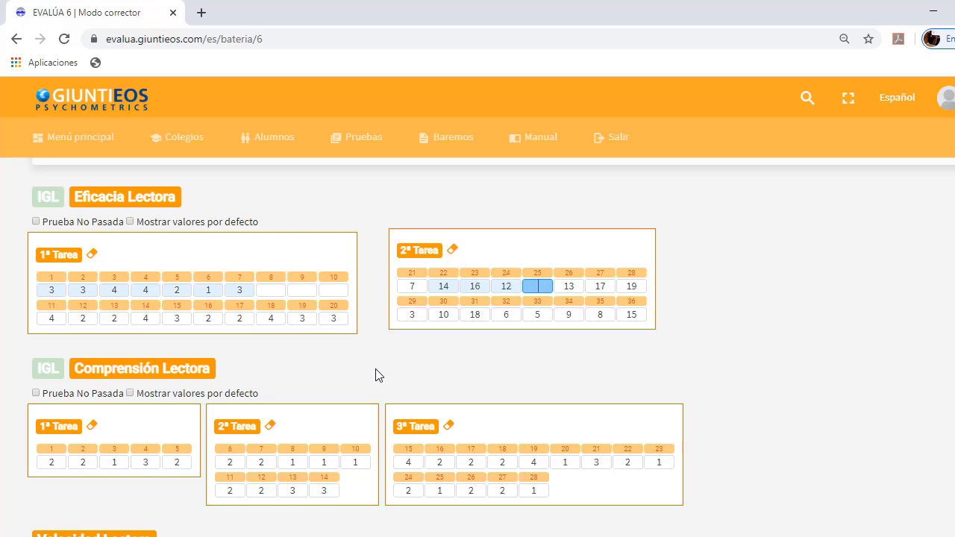
key("Tab")
key("Tab")
key("BackSpace")
key("Tab")
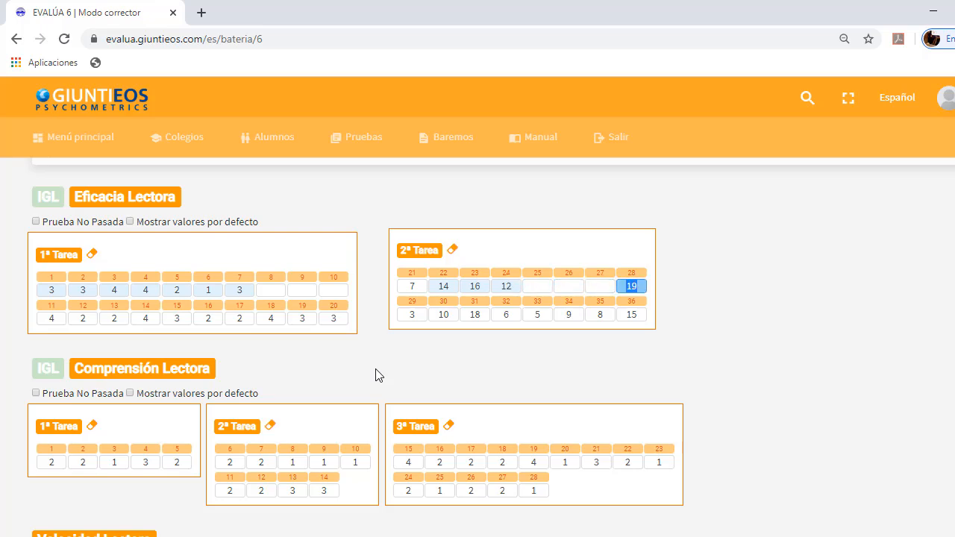
key("Tab")
key("Tab")
key("Tab")
key("Tab")
key("Tab")
key("Tab")
key("Tab")
key("Tab")
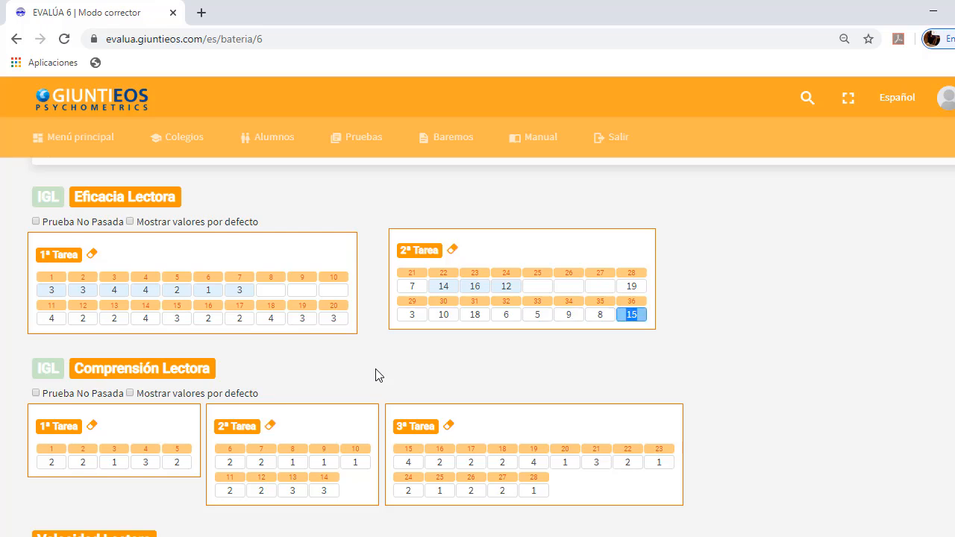
Enter the answers 1, 1, 2, 3, 2 for items 1 to 5 of Comprensión Lectora 1ª Tarea
scroll(375, 376, "down", 2)
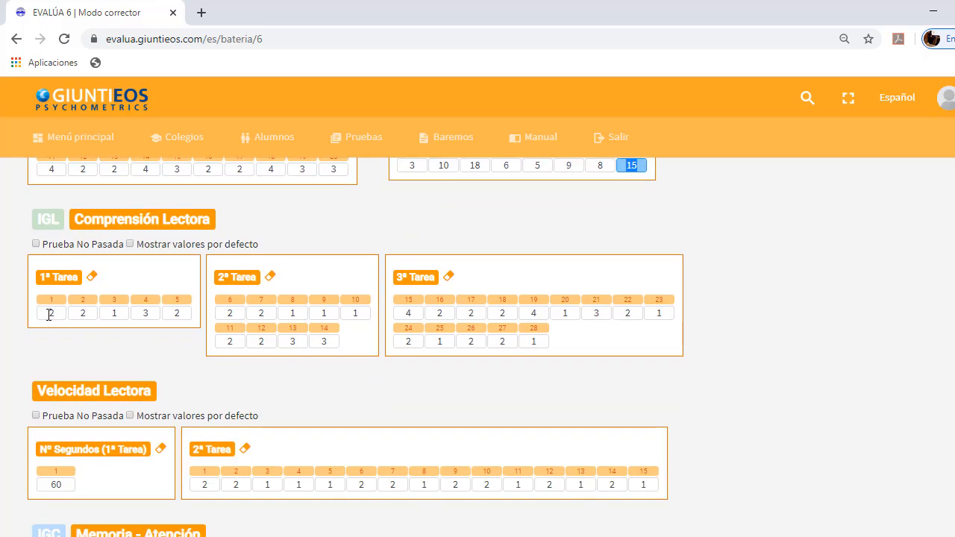
double_click(46, 314)
type("112")
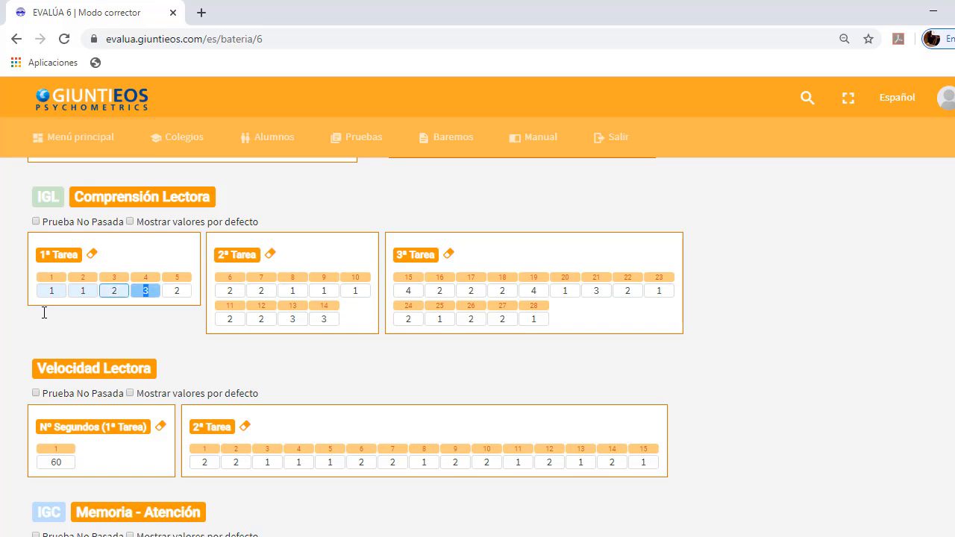
type("32")
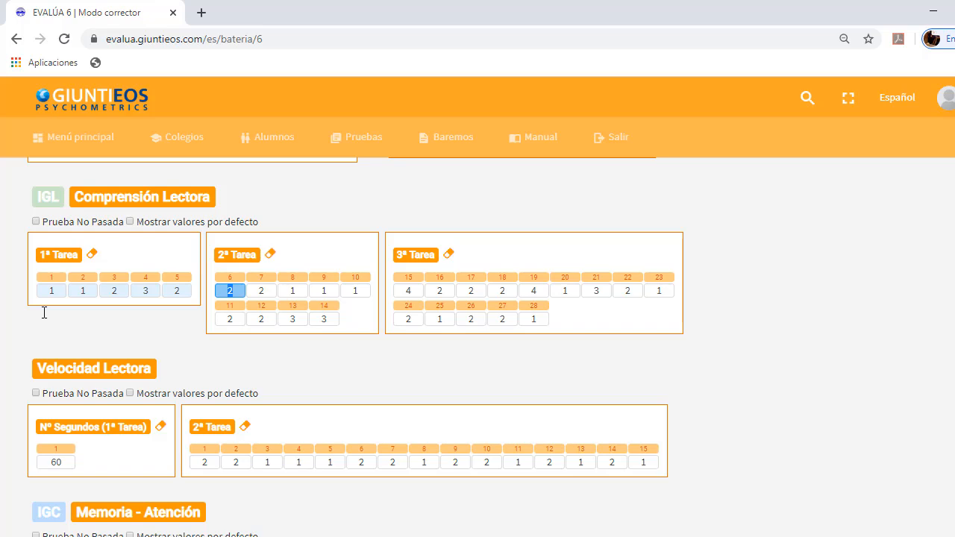
In Comprensión Lectora 2ª Tarea, enter 2, 2, 1, 1 for items 6 to 9 and clear items 10 to 12
key("Tab")
key("Tab")
key("Tab")
key("Tab")
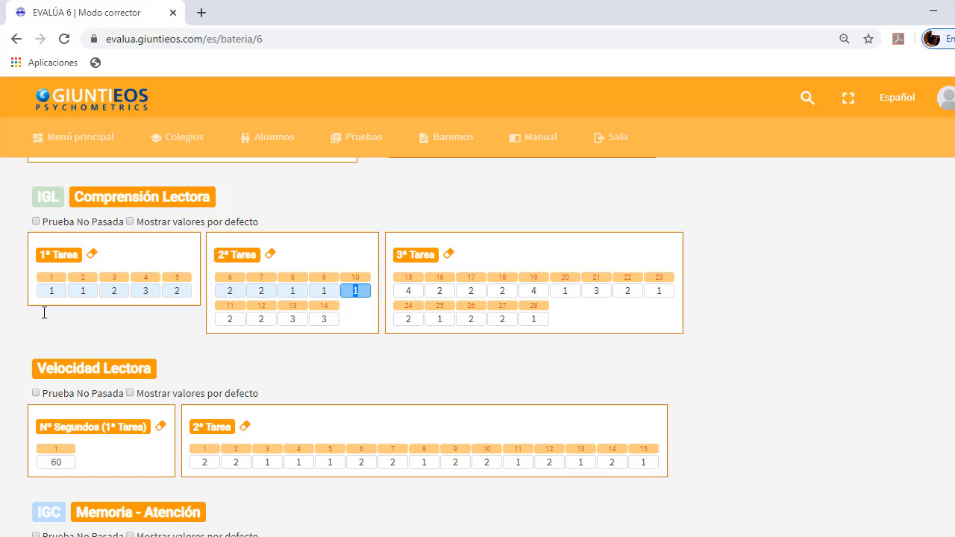
key("BackSpace")
key("Tab")
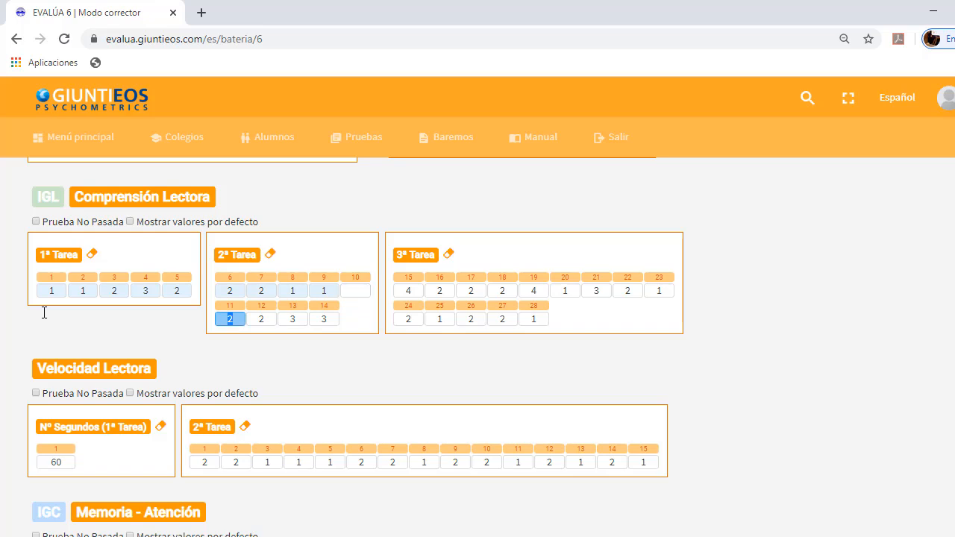
key("BackSpace")
key("Tab")
key("BackSpace")
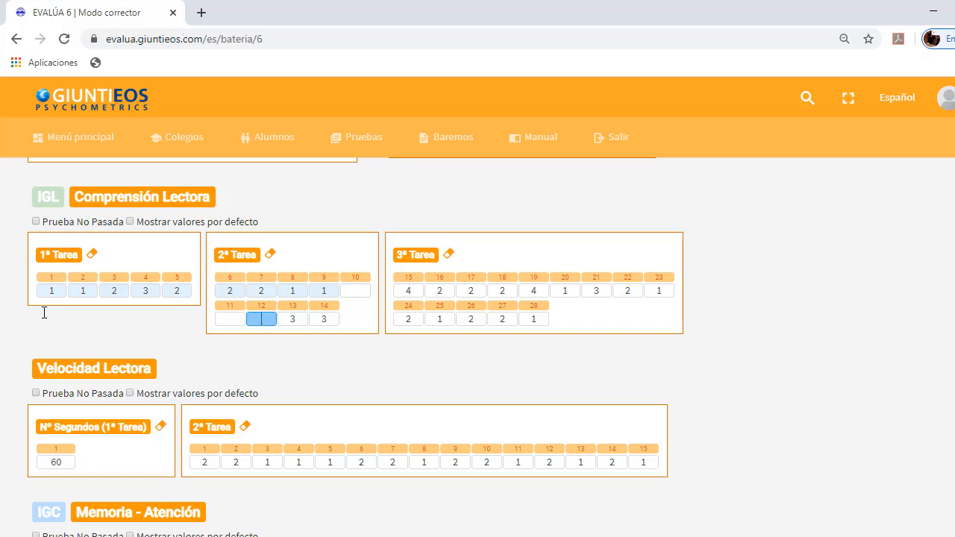
key("Tab")
key("Tab")
key("Tab")
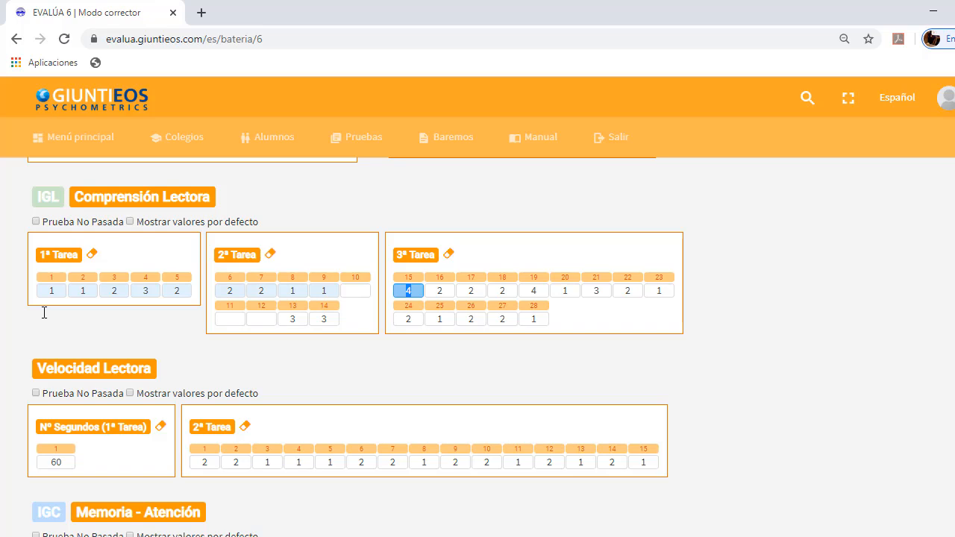
In Comprensión Lectora 3ª Tarea, enter 4, 2, 2, 2 for items 15 to 18 and clear items 19 and 20
key("Tab")
key("Tab")
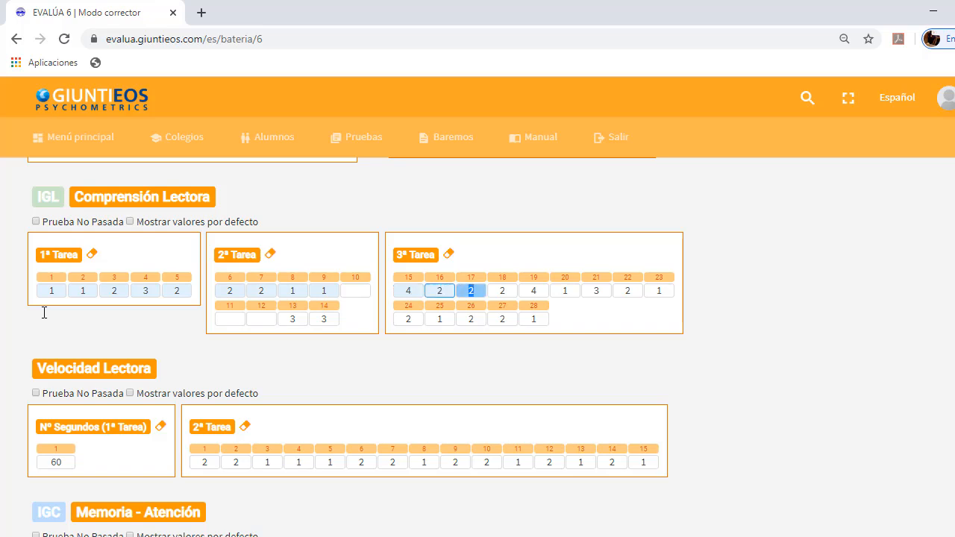
key("Tab")
key("Tab")
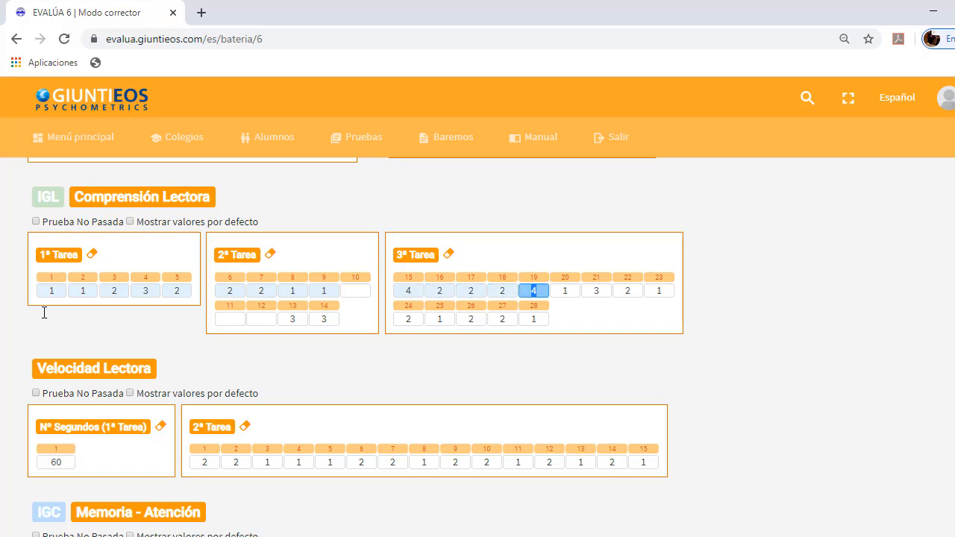
key("BackSpace")
key("Tab")
key("BackSpace")
Enter 2, 1, 2, 2, 1 for items 24 to 28 of Comprensión Lectora 3ª Tarea
key("Tab")
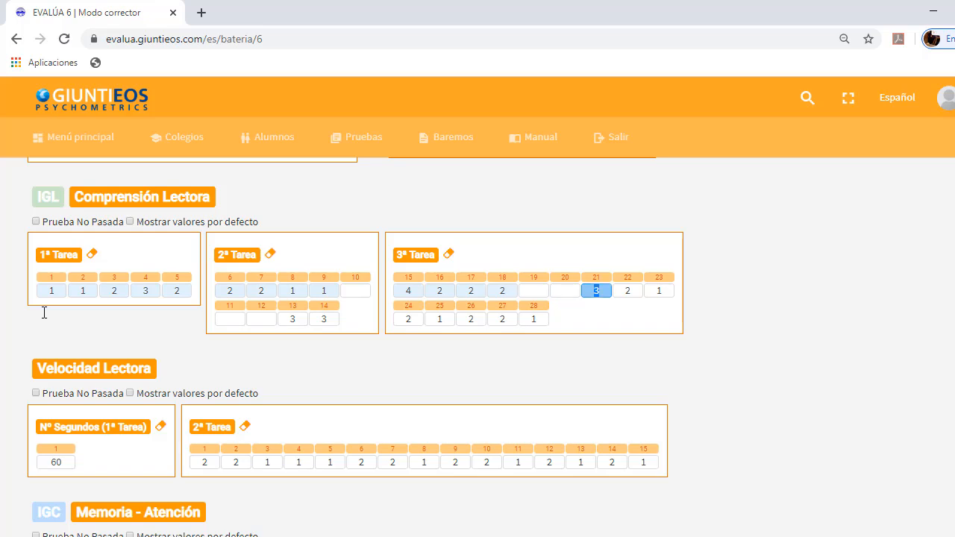
key("Tab")
key("Tab")
key("Tab")
key("Tab")
key("Tab")
key("Tab")
key("Tab")
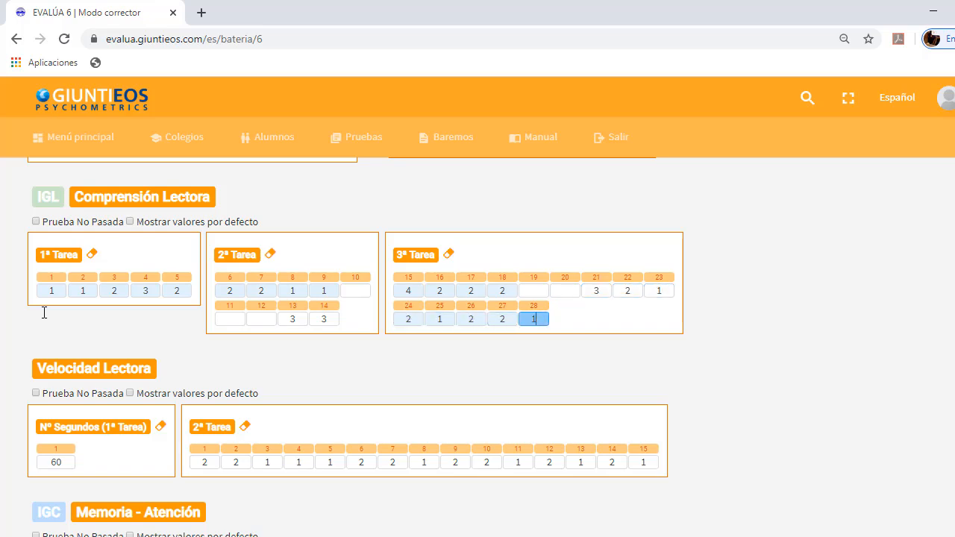
Set the number of seconds for Velocidad Lectora 1ª Tarea to 90
scroll(49, 317, "down", 3)
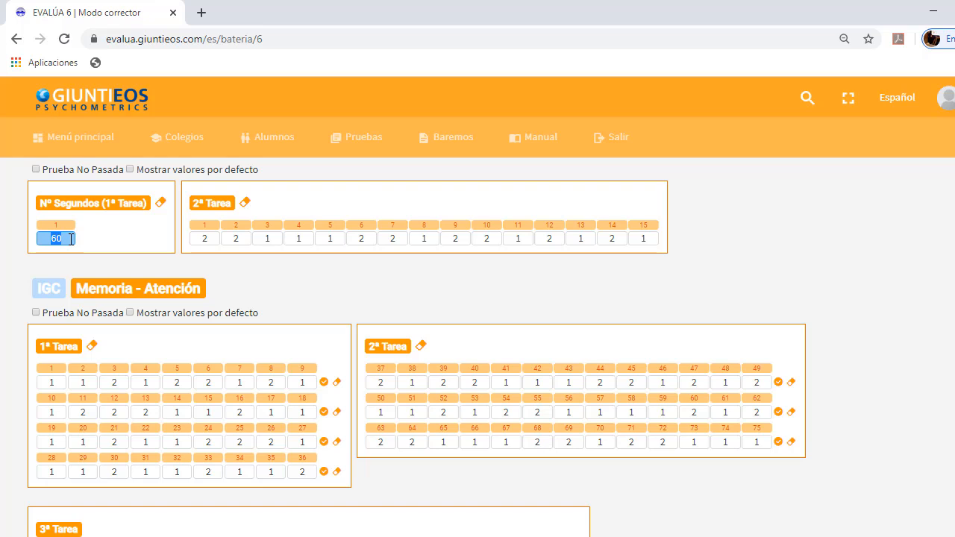
type("90")
key("Tab")
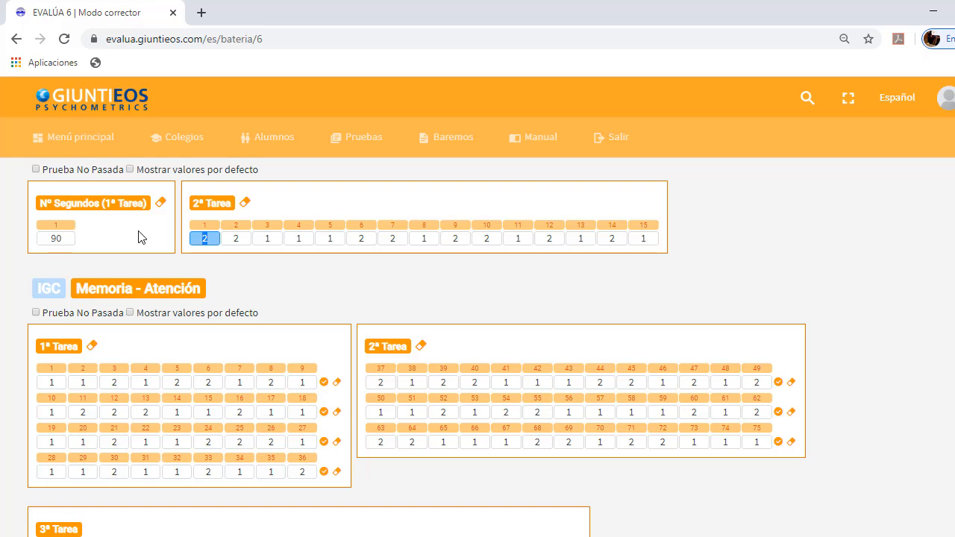
Enter the answers 2, 2, 1, 1, 1, 2, 2 for items 1 to 7 of Velocidad Lectora 2ª Tarea
scroll(138, 237, "up", 1)
key("Tab")
key("Tab")
key("Tab")
key("Tab")
key("Tab")
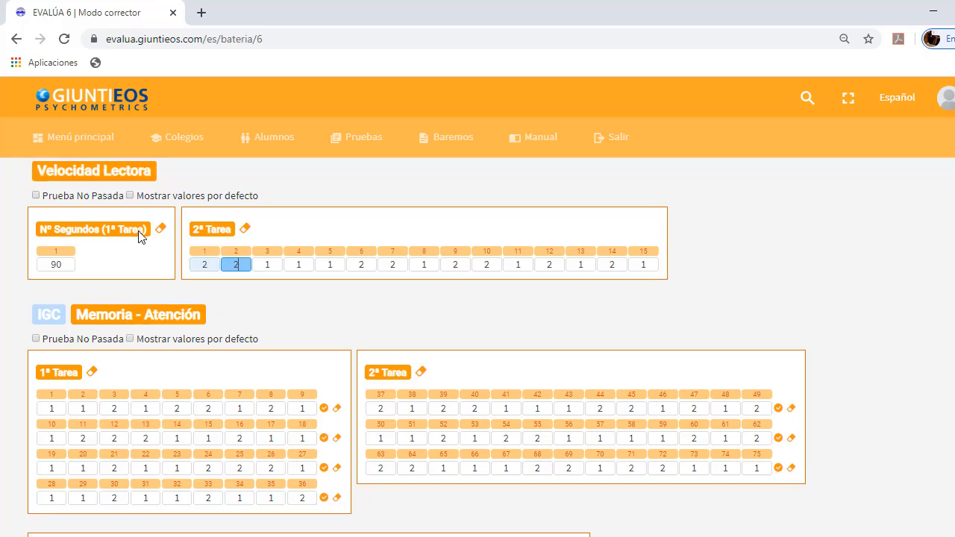
type("2")
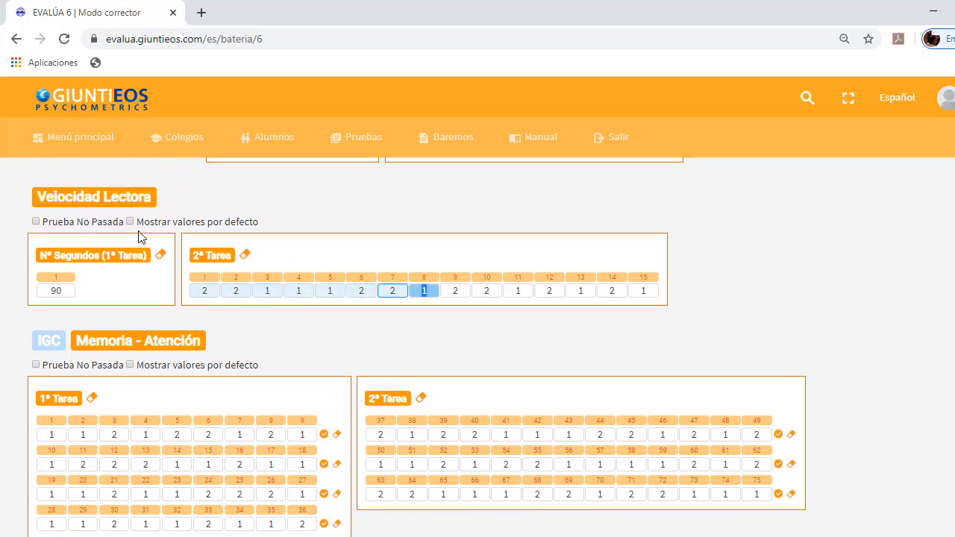
Clear items 8 to 11 of Velocidad Lectora 2ª Tarea
key("space")
key("space")
key("space")
key("BackSpace")
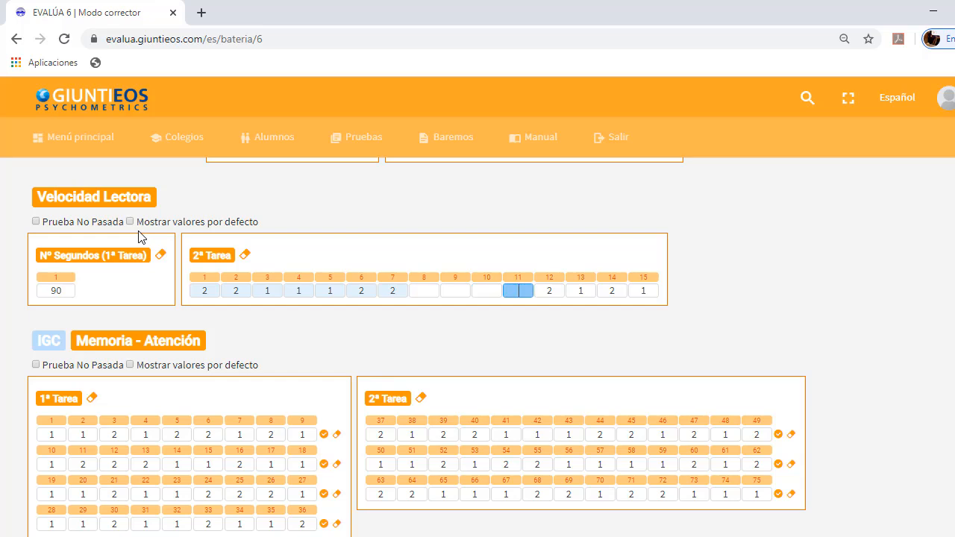
key("Tab")
key("Tab")
key("Tab")
key("Tab")
key("Tab")
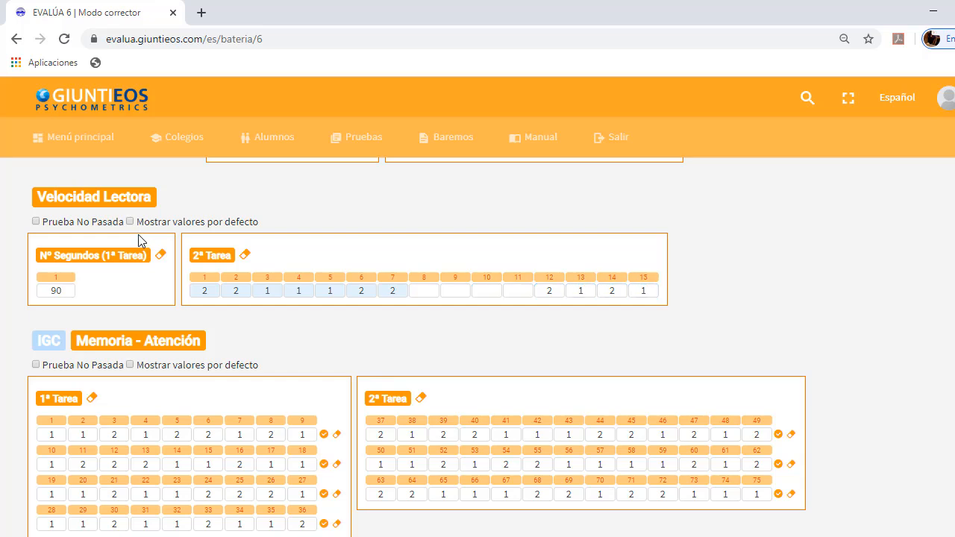
In Memoria - Atención 1ª Tarea, enter the digits 112122121 across items 1 to 9 and 122211211 across items 10 to 18
scroll(141, 242, "down", 2)
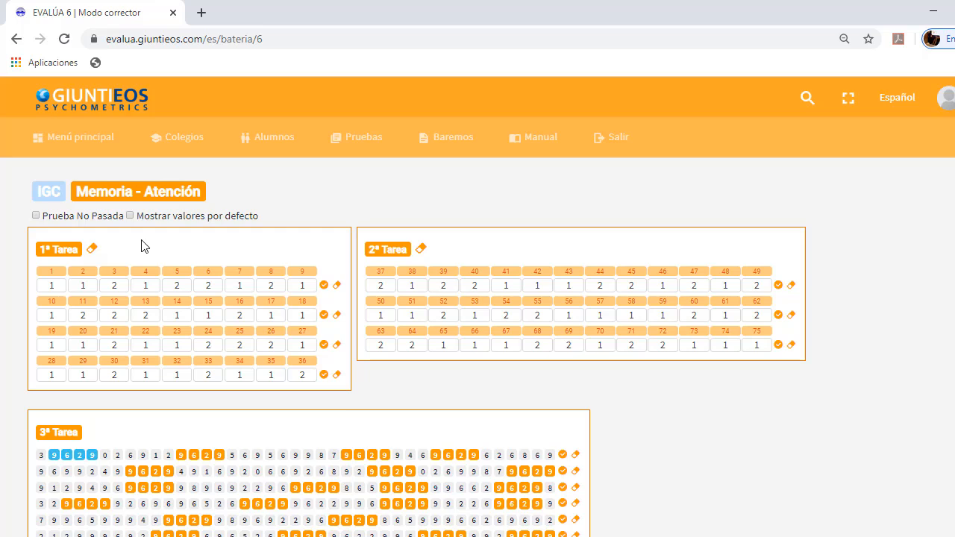
left_click(46, 285)
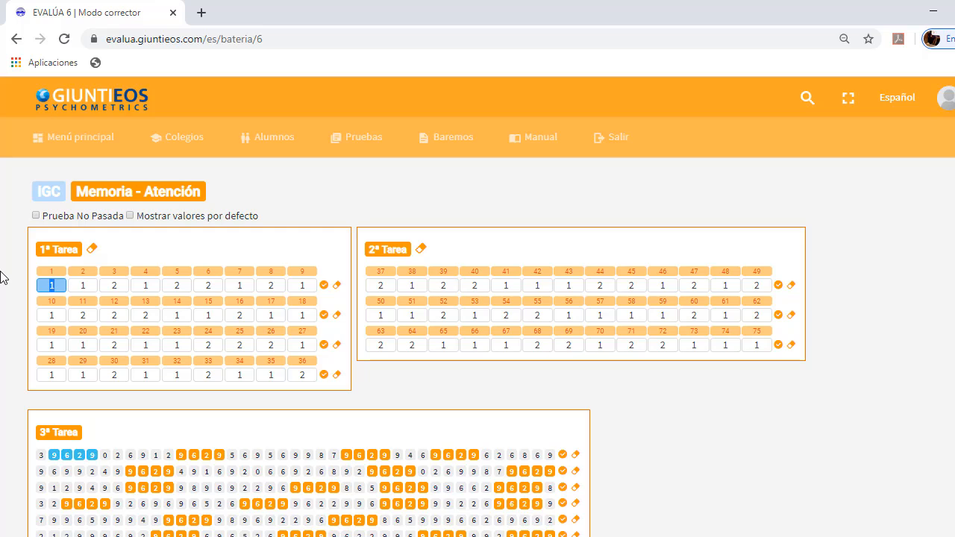
type("1121221")
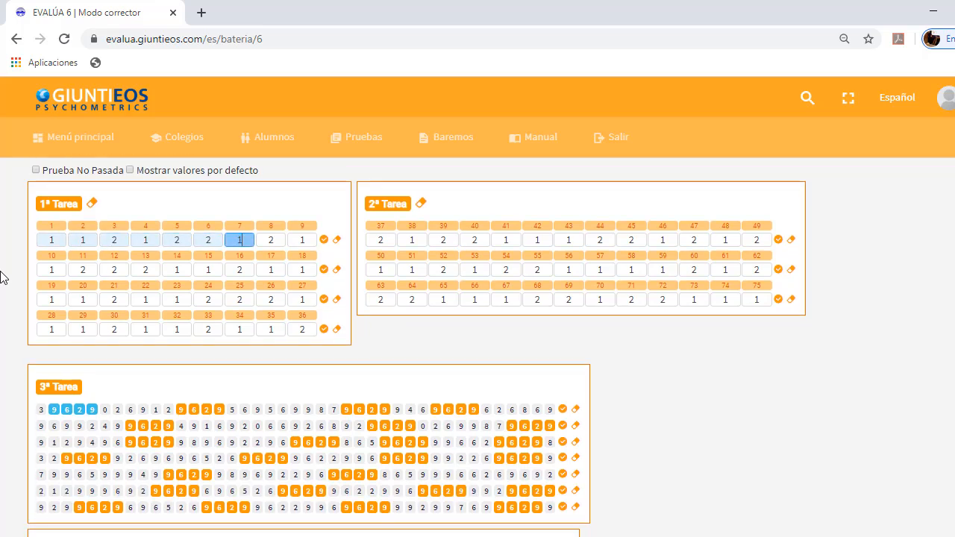
type("1211222")
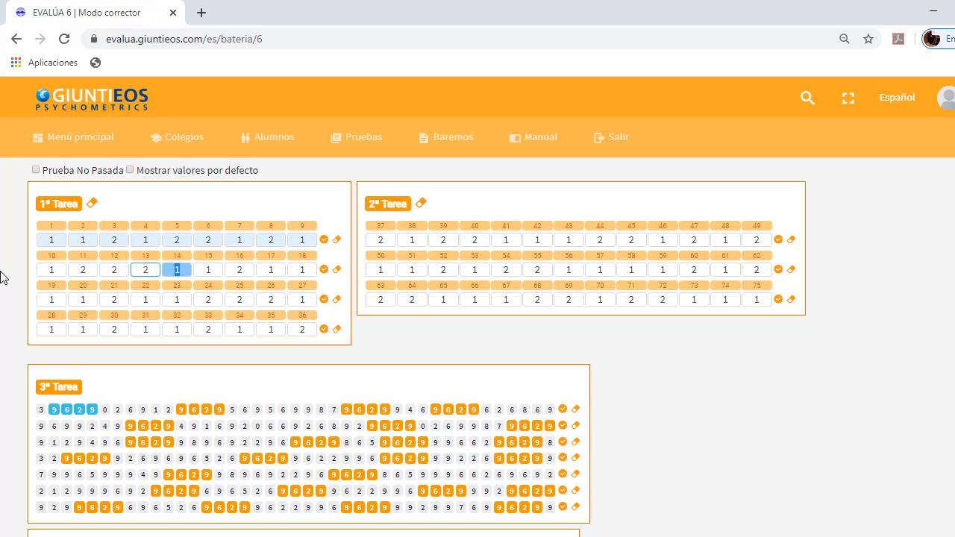
type("112111")
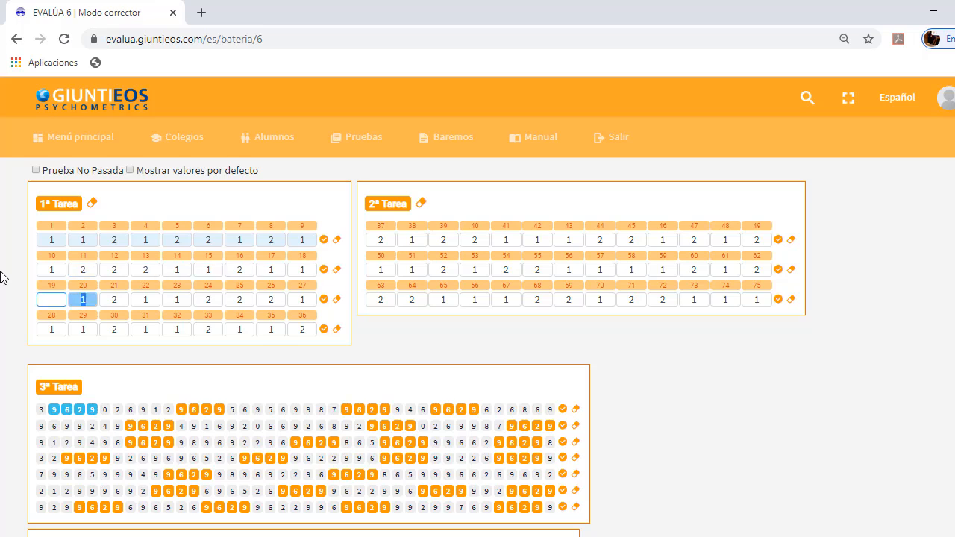
type("   122")
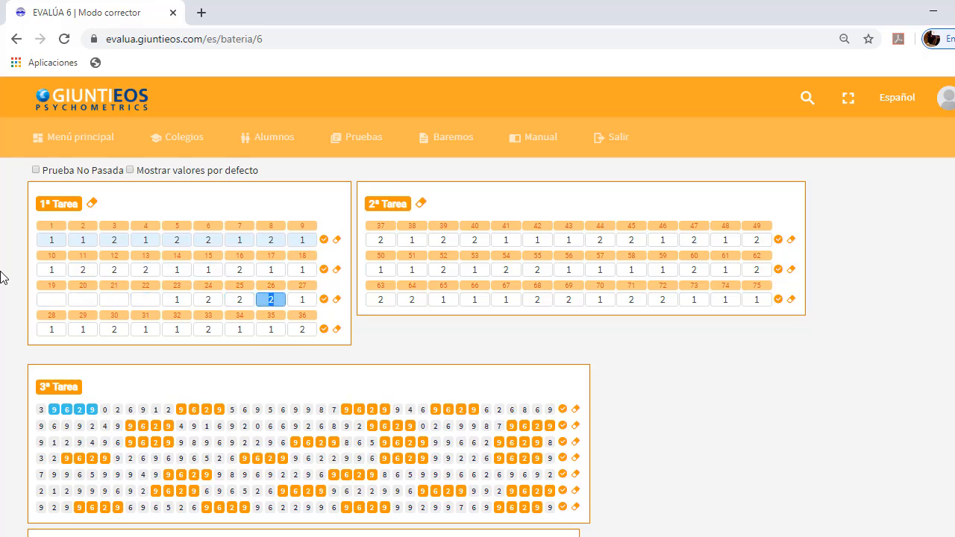
type("2111211 ")
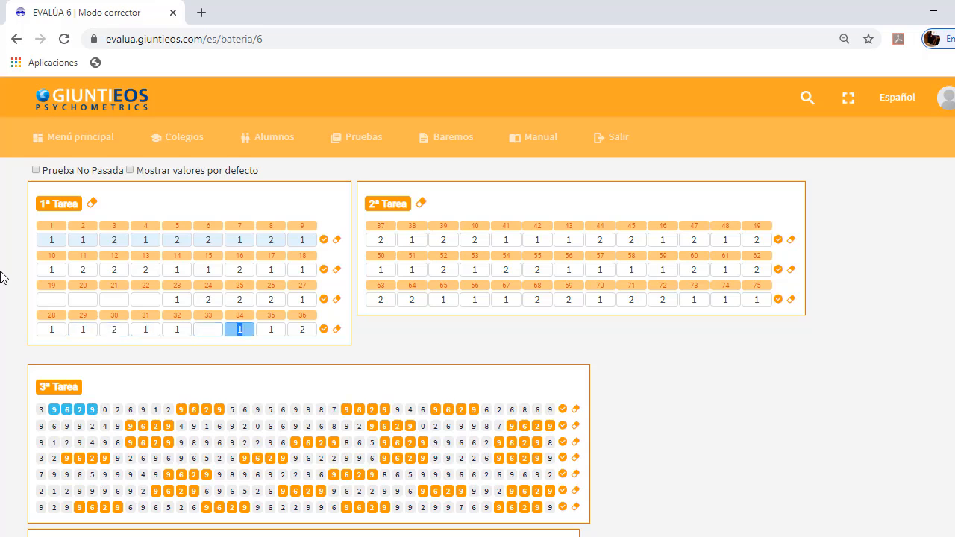
type(" 1")
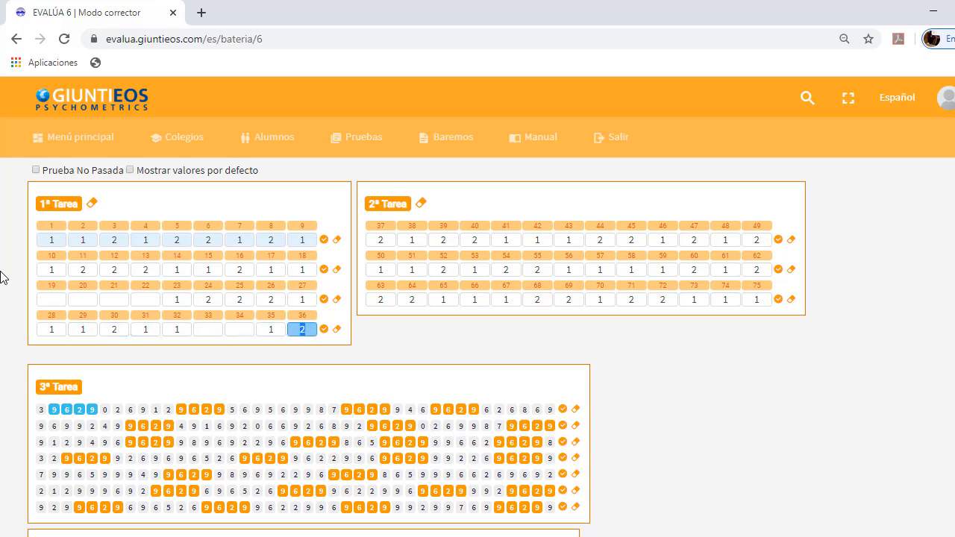
left_click(381, 242)
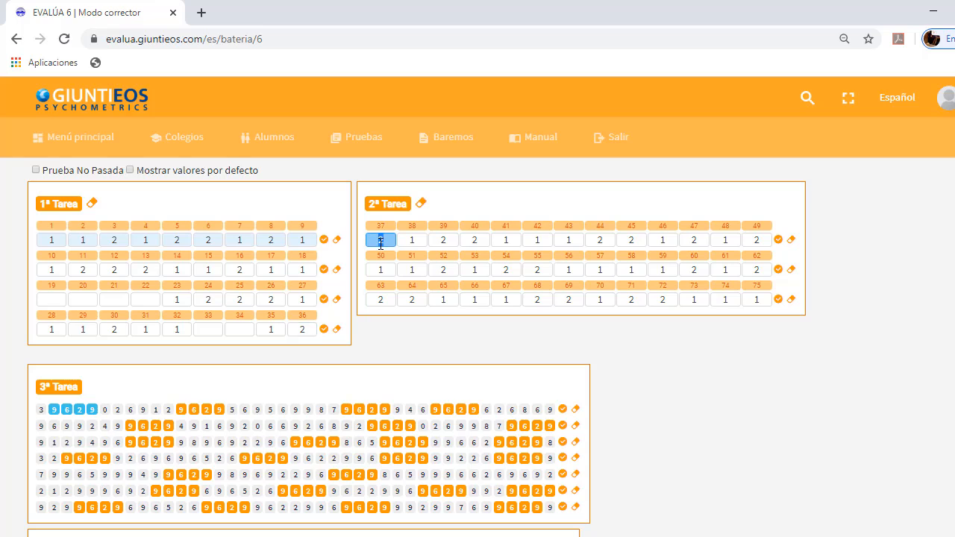
type("212111")
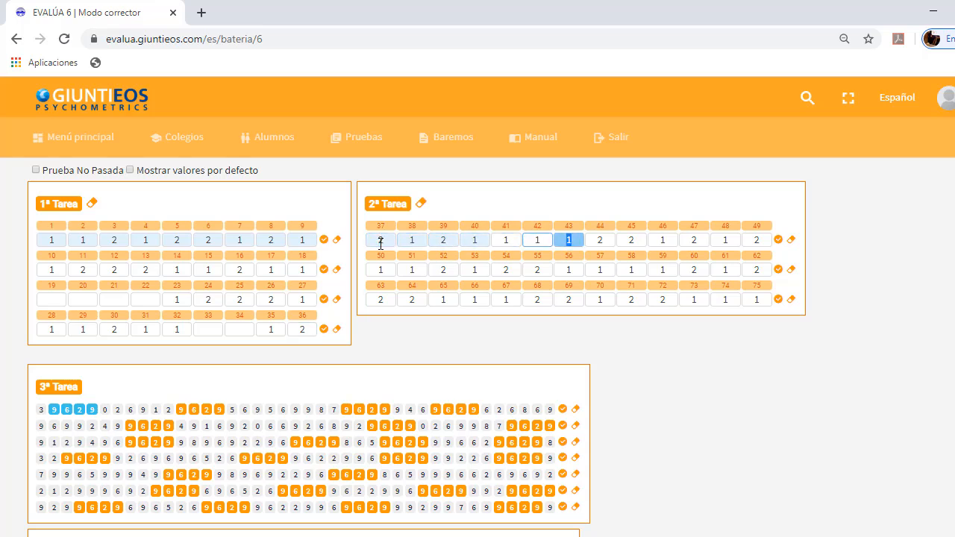
type("1221212112")
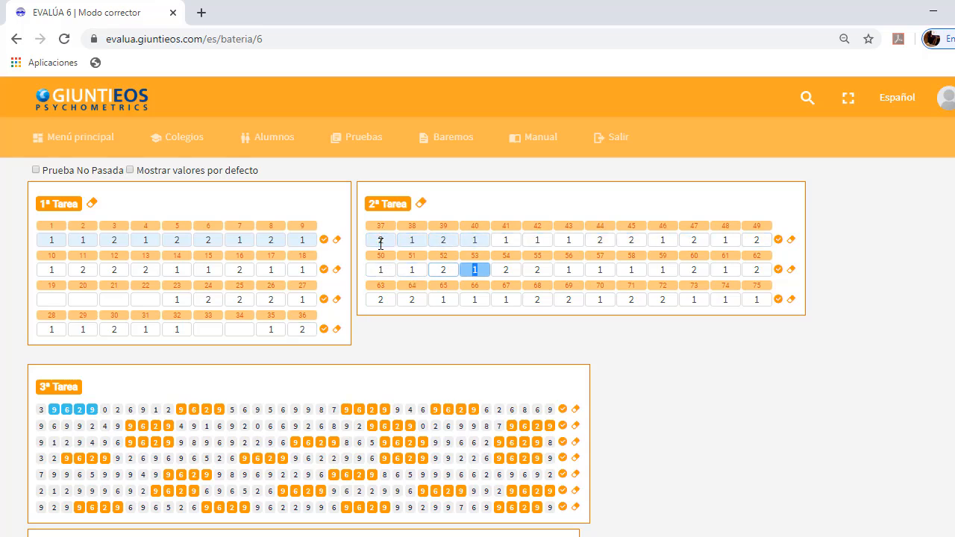
type("     11")
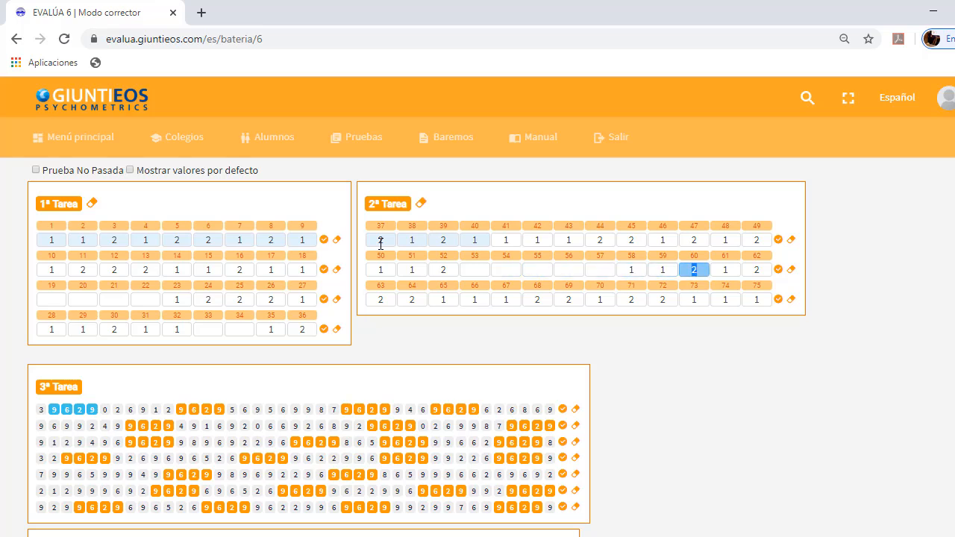
type("2122211")
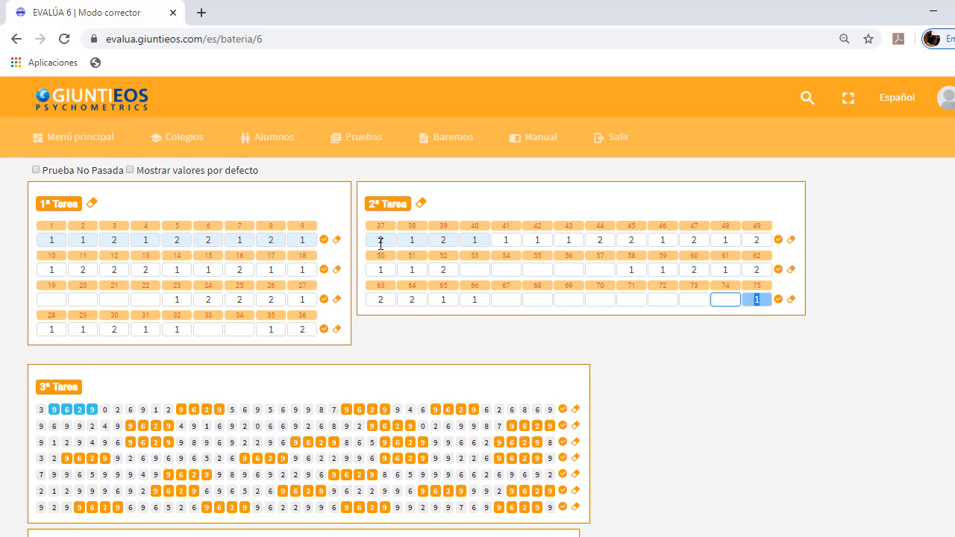
In Memoria - Atención 2ª Tarea, blank items 53 to 57 and 67 to 75, and enter 112122211 across items 58 to 66
scroll(380, 243, "down", 1)
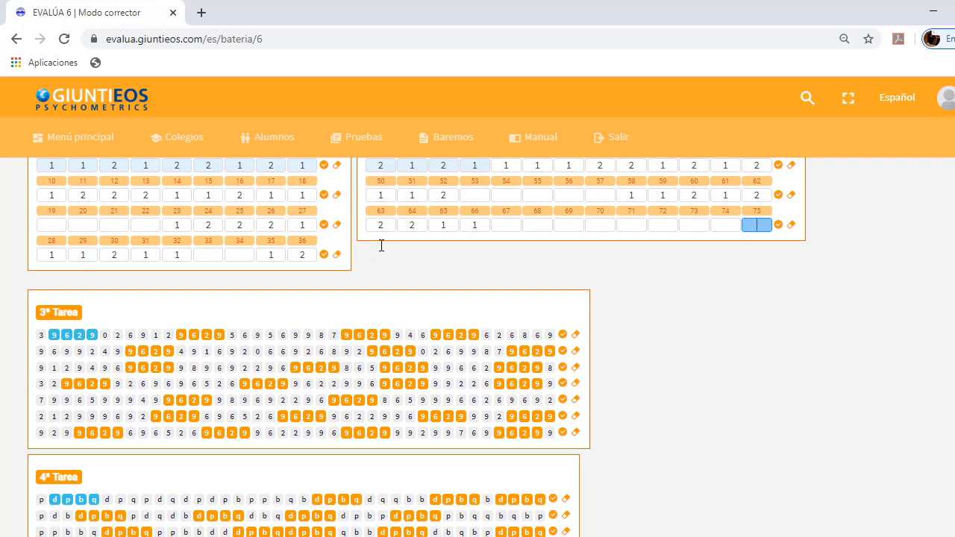
In Memoria - Atención 3ª Tarea, unmark the second row's last two 9629 groups, all of the third row and the sixth row's third group
scroll(381, 246, "down", 2)
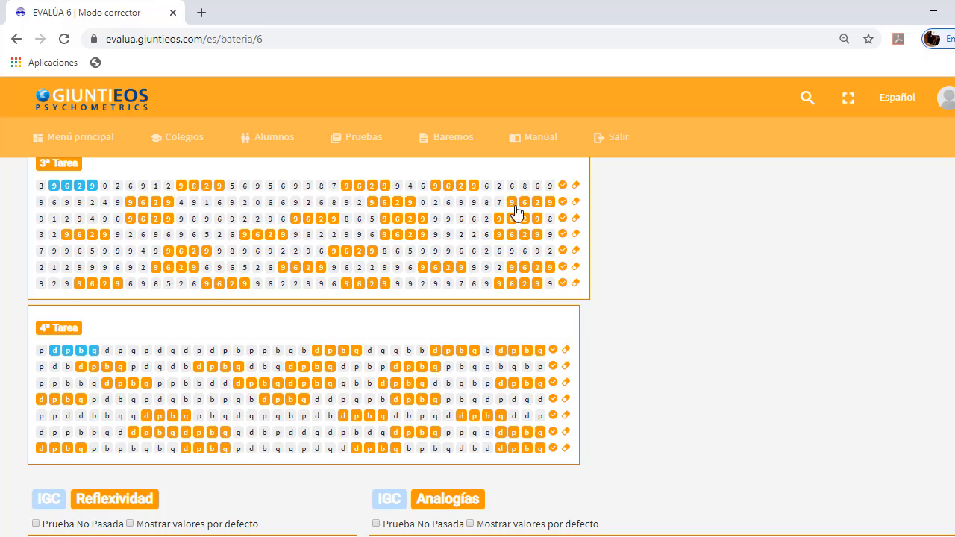
left_click(372, 203)
left_click(511, 202)
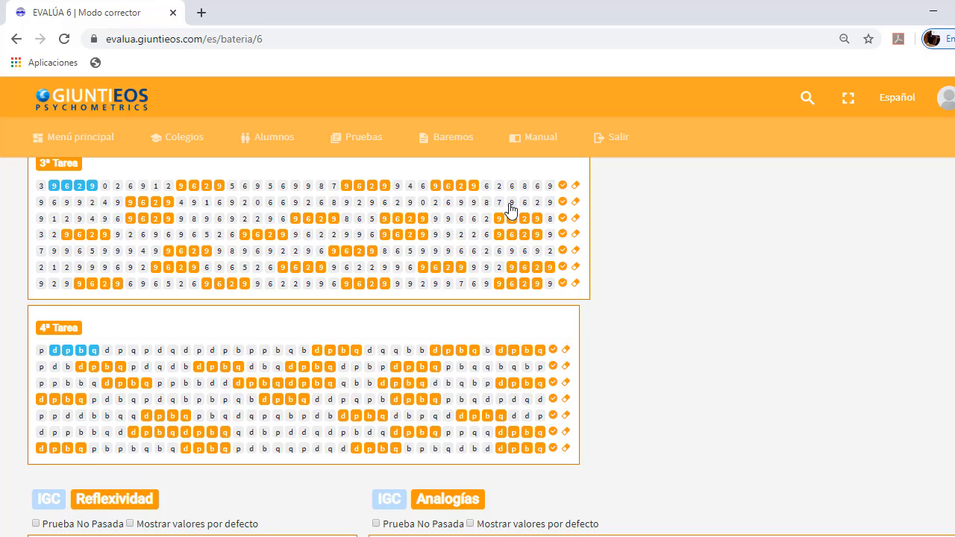
left_click(575, 221)
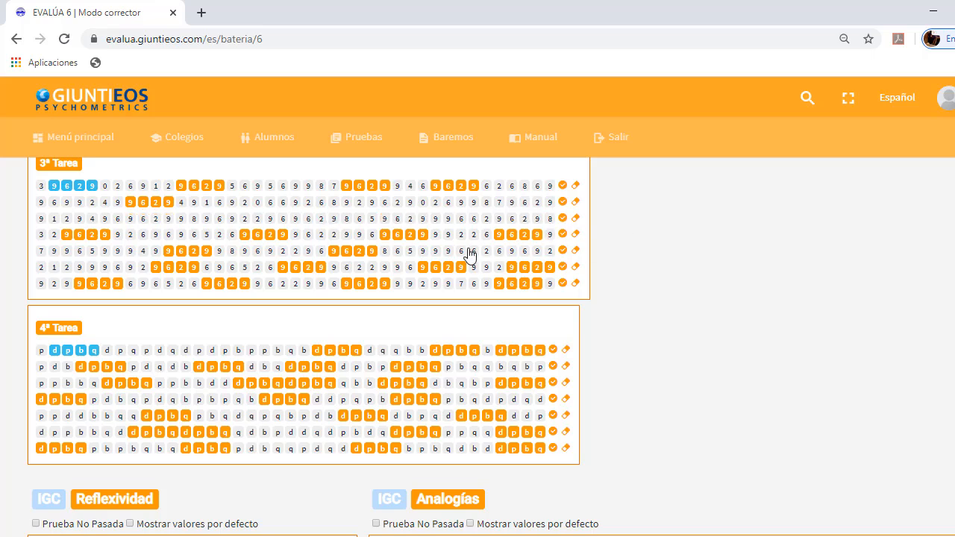
left_click(423, 270)
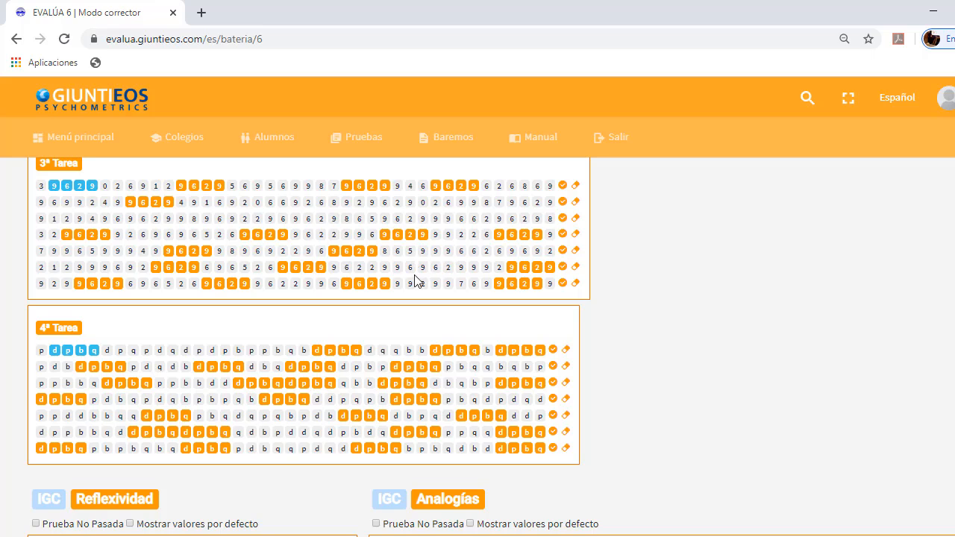
Erase all marks in the first and third rows of Memoria - Atención 4ª Tarea
scroll(420, 277, "down", 1)
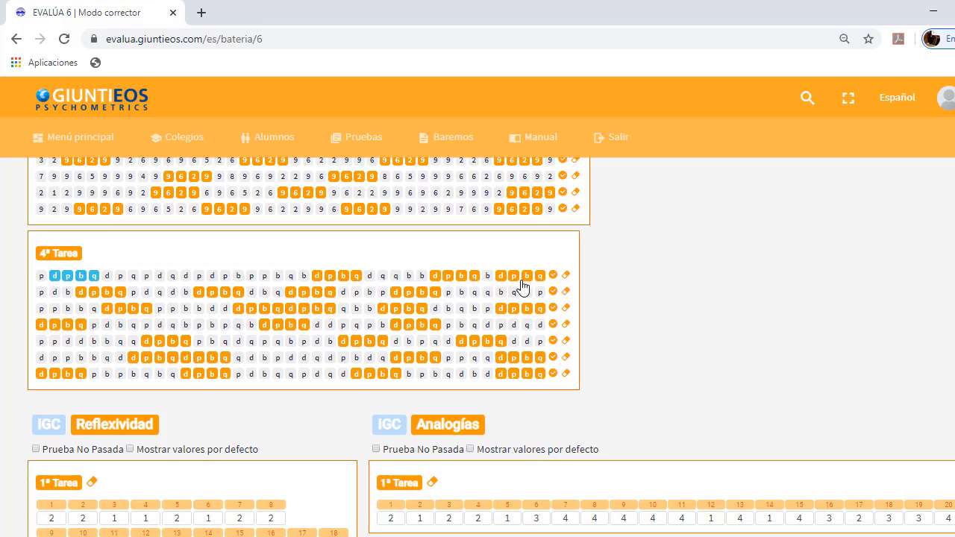
left_click(564, 276)
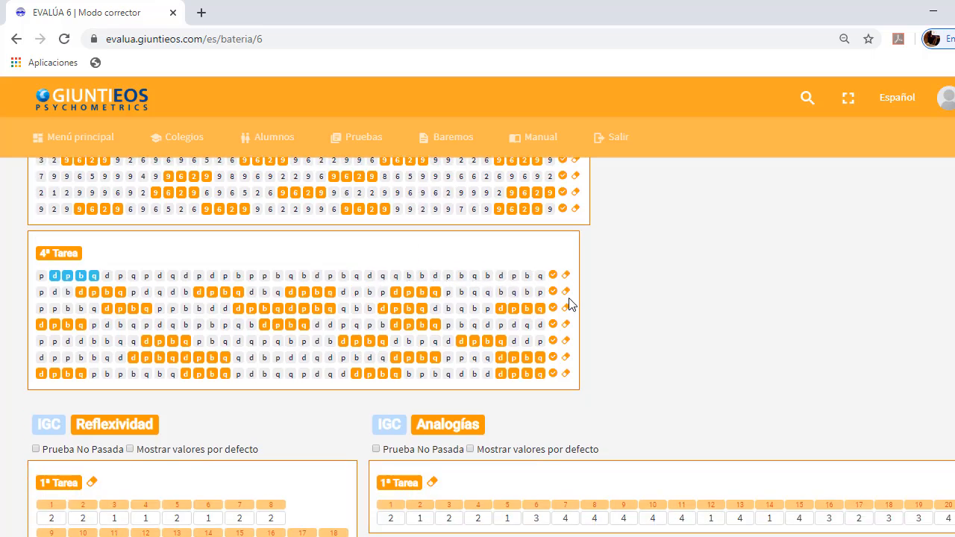
left_click(565, 307)
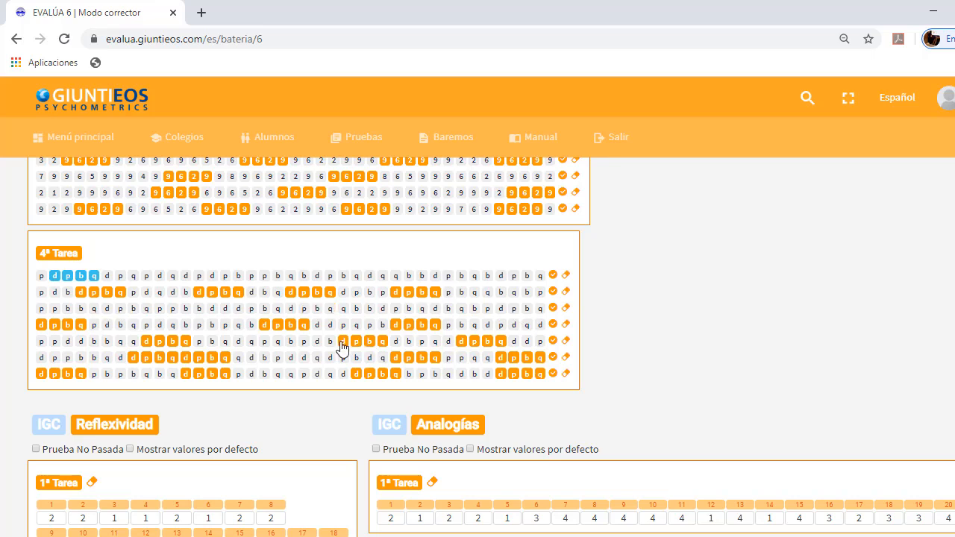
In Memoria - Atención 4ª Tarea, unmark the fifth row's second dpbq group and the sixth row's third, and mark bqdb in the seventh row
left_click(344, 341)
left_click(399, 359)
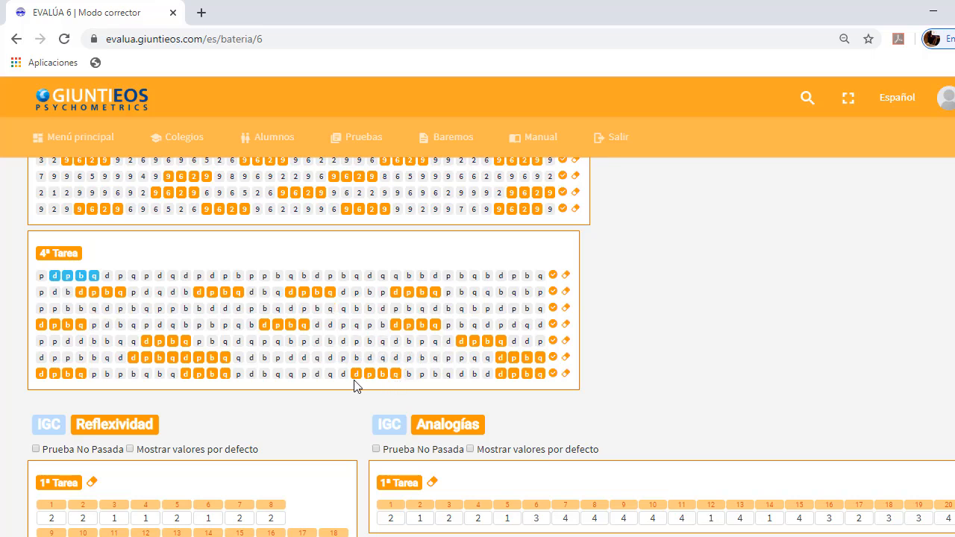
left_click(430, 375)
Enter the answers 2, 2, 1, 1, 2, 1, 2, 2 for items 1 to 8 of Reflexividad 1ª Tarea
scroll(288, 399, "down", 1)
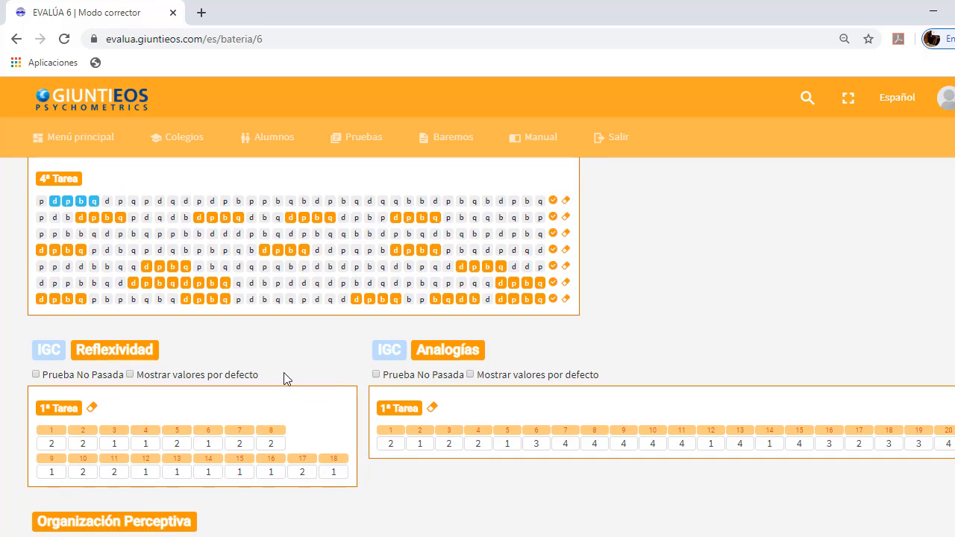
scroll(287, 392, "down", 2)
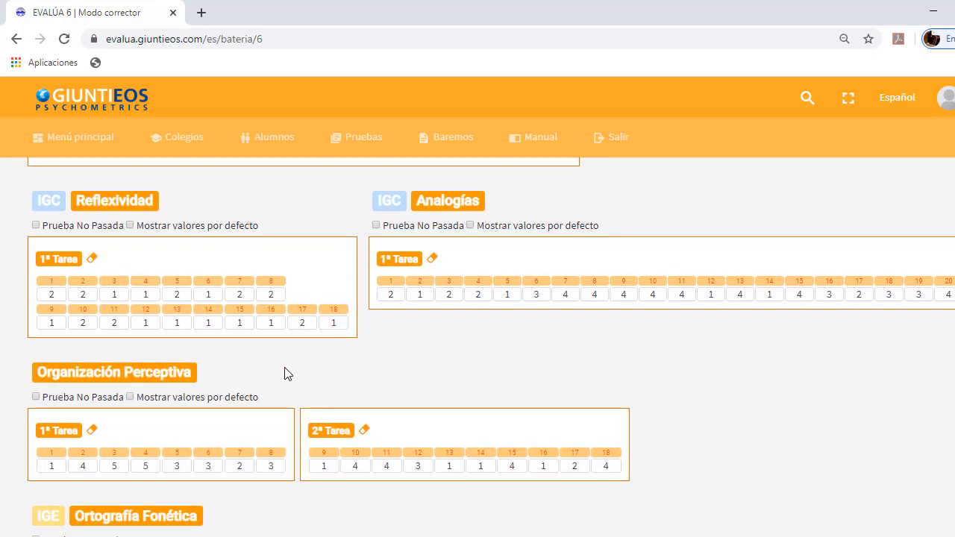
left_click(53, 292)
key("Tab")
key("Tab")
key("Tab")
key("Tab")
key("Tab")
key("Tab")
key("Tab")
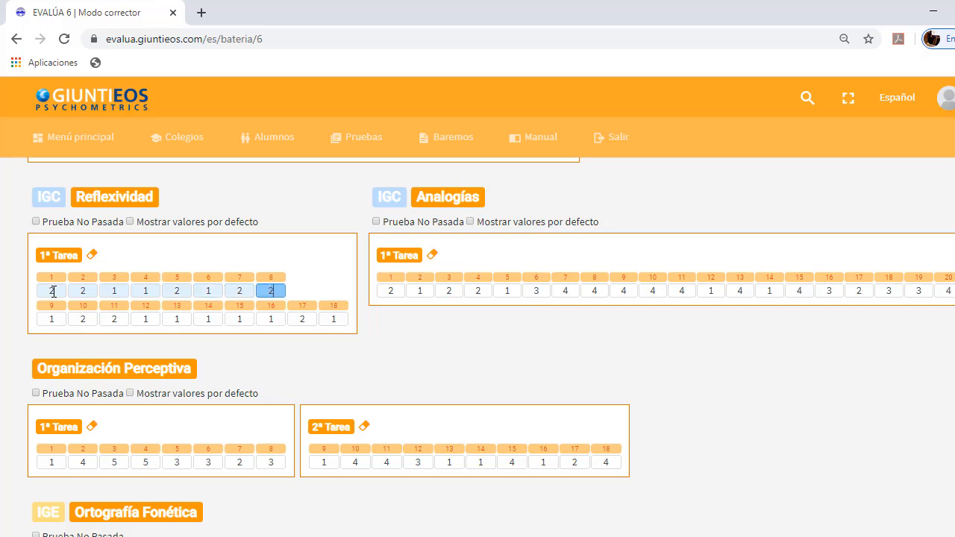
Move through items 9 to 18 of Reflexividad 1ª Tarea, leaving their preset answers in place
key("Tab")
key("Tab")
key("Tab")
key("Tab")
key("Tab")
key("Tab")
key("Tab")
key("Tab")
key("Tab")
key("Tab")
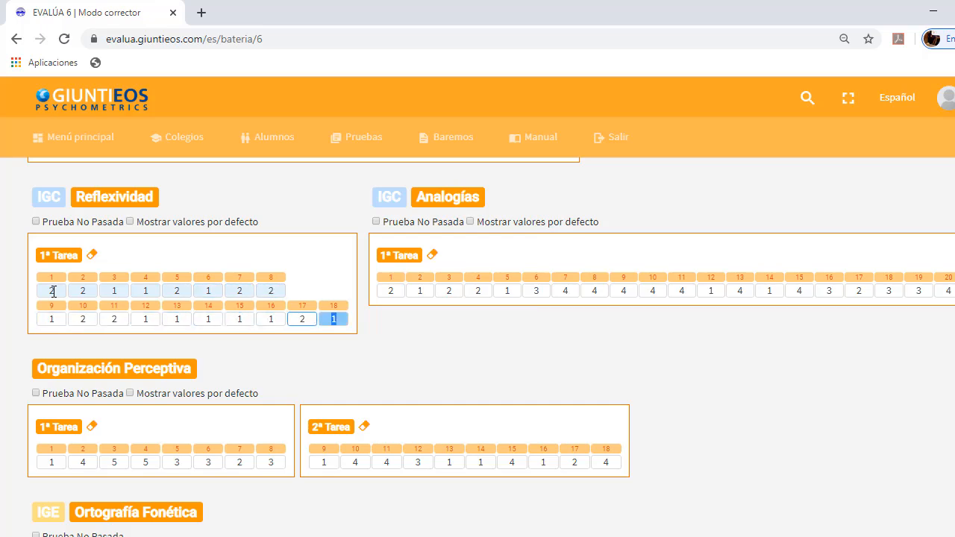
key("Tab")
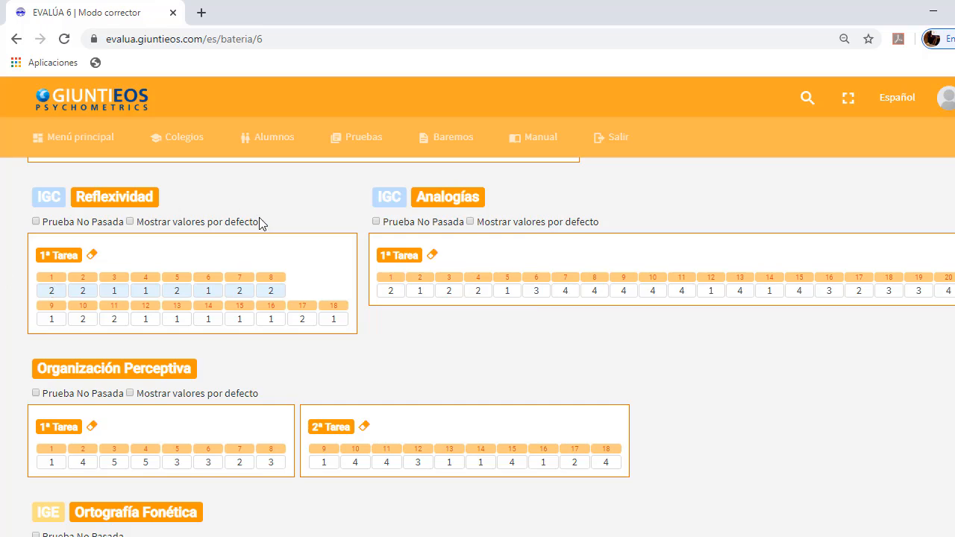
Enter the answers 2, 1, 4, 4, 3, 2, 3, 2, 3, 2, 3, 3, 2 for items 1 to 13 of Analogías 1ª Tarea
left_click(390, 290)
type("2")
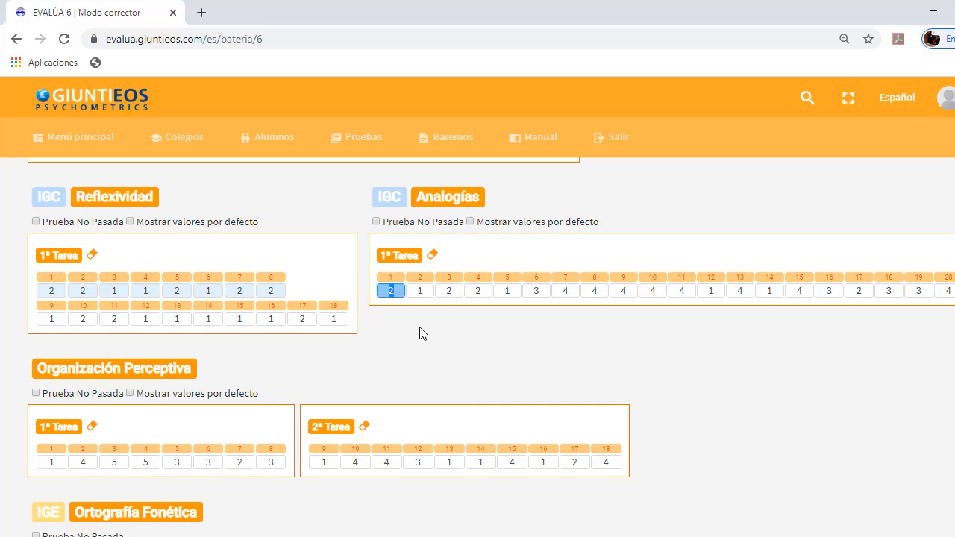
type("21443")
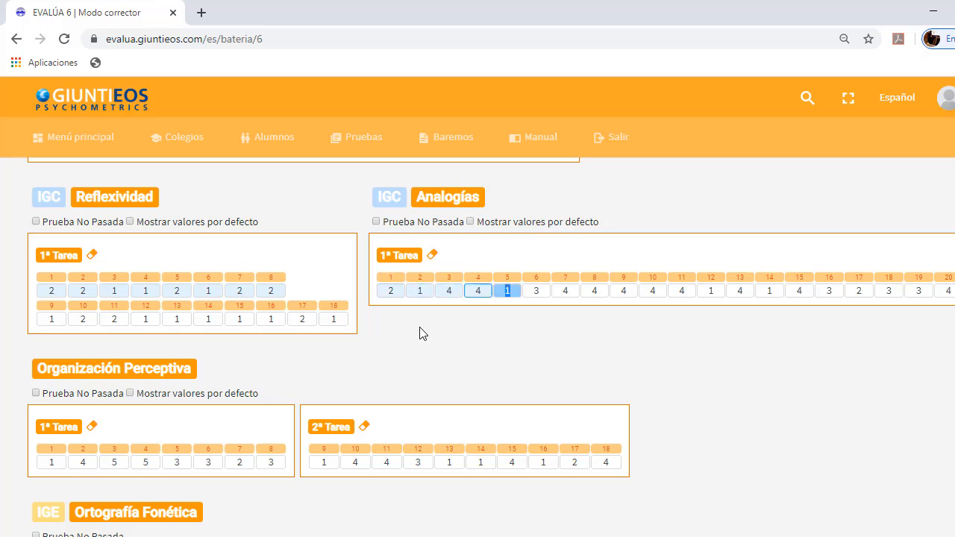
type("232")
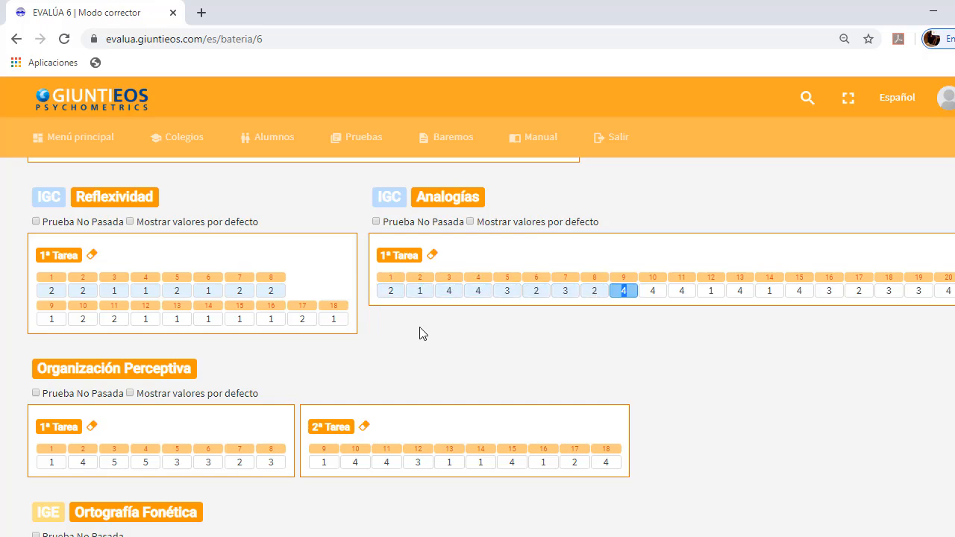
type("32332")
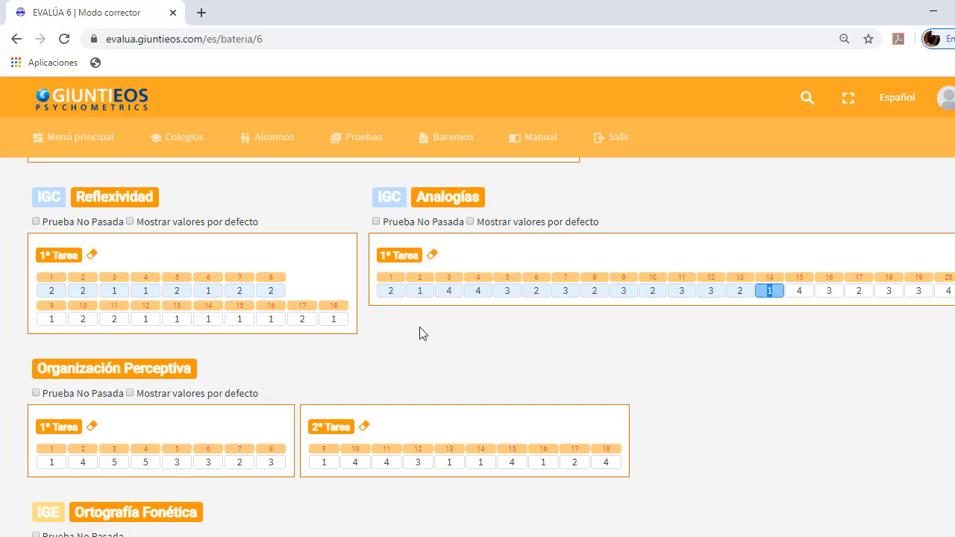
Blank out the answers to items 14 through 20 of Analogías 1ª Tarea
key("BackSpace")
key("Tab")
key("BackSpace")
key("Tab")
key("BackSpace")
key("Tab")
key("BackSpace")
key("Tab")
key("BackSpace")
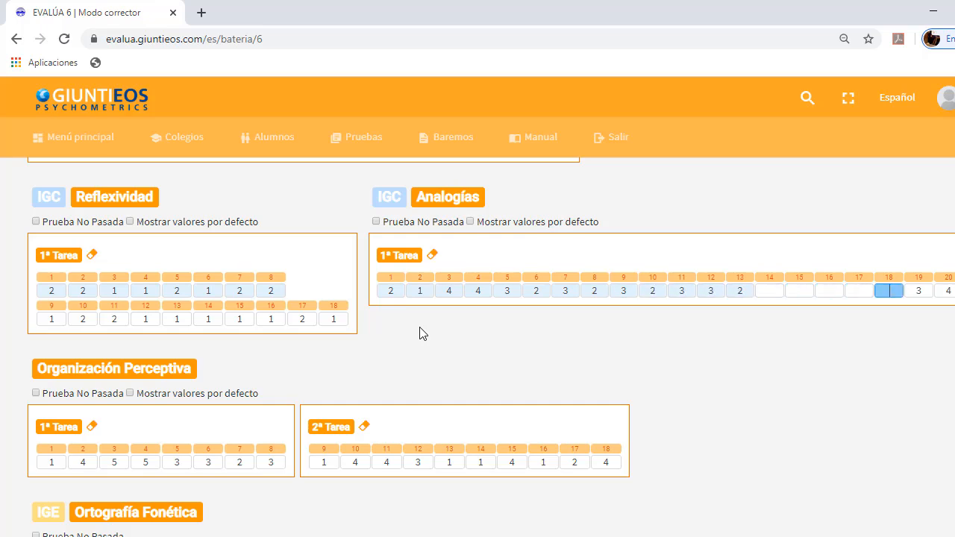
key("Tab")
key("BackSpace")
key("Tab")
key("BackSpace")
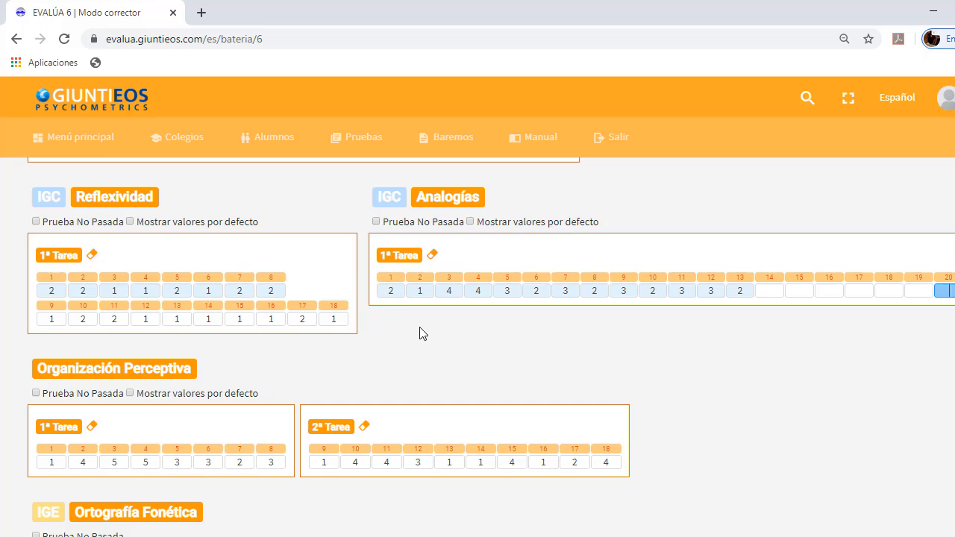
In Organización Perceptiva 1ª Tarea, enter 1 and 4 for items 1 and 2, and clear items 5 and 6
scroll(420, 333, "down", 2)
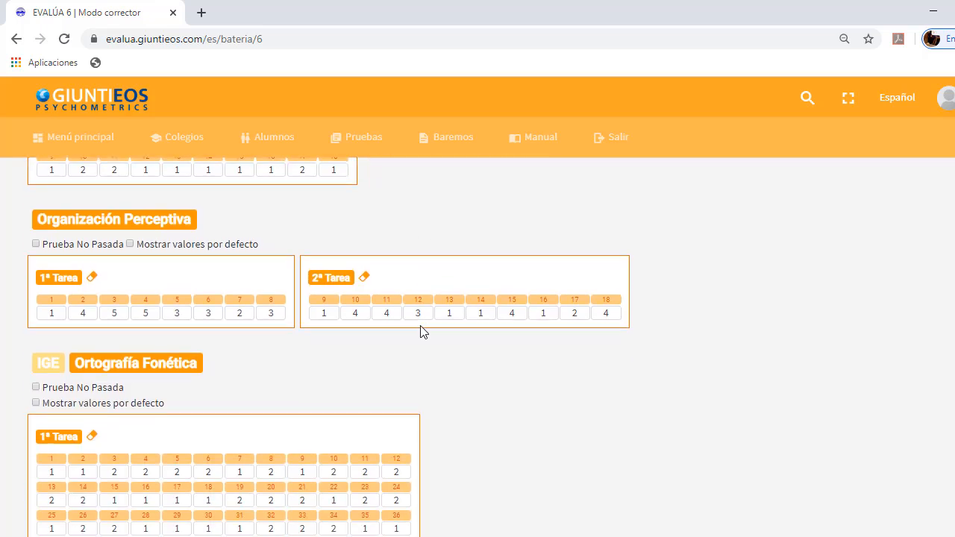
double_click(51, 314)
type("14")
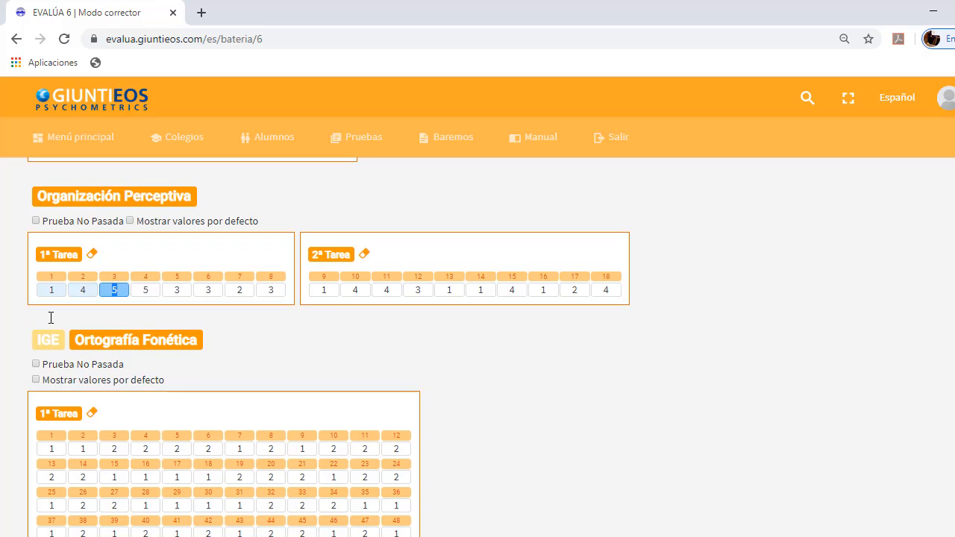
key("Tab")
key("Tab")
key("BackSpace")
key("Tab")
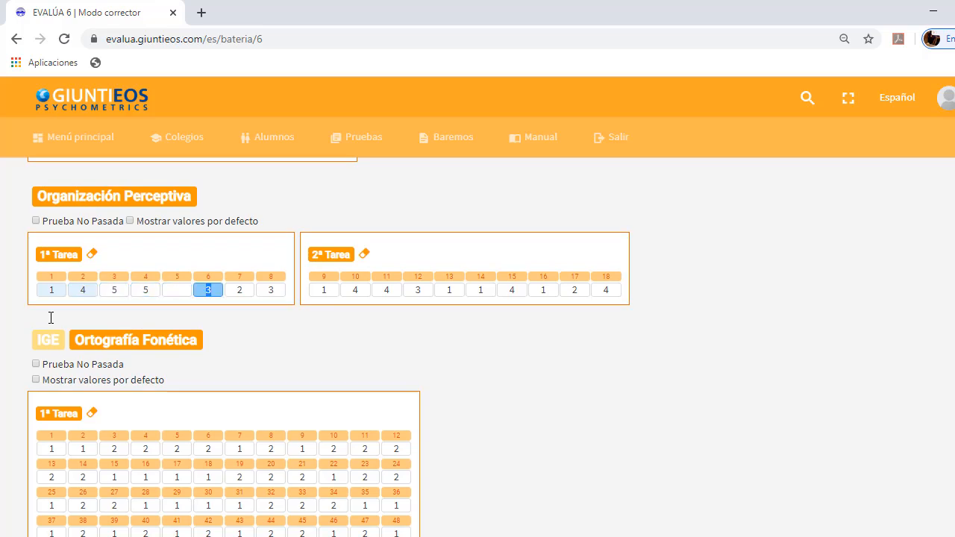
key("BackSpace")
key("Tab")
key("Tab")
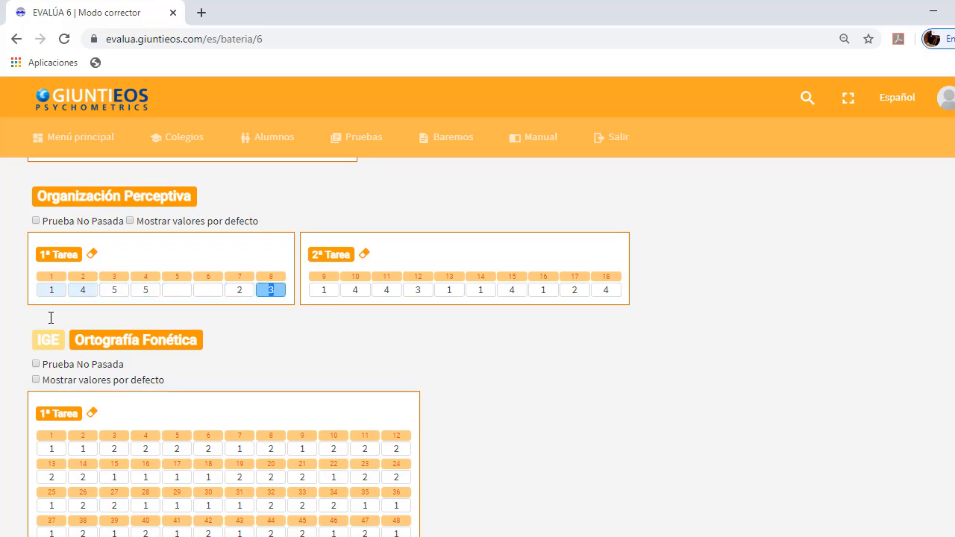
key("Tab")
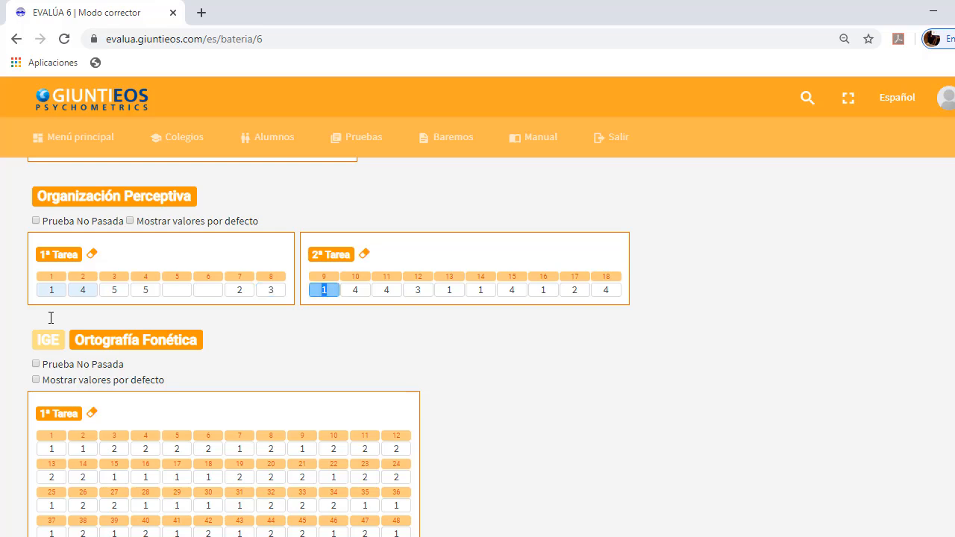
In Organización Perceptiva 2ª Tarea, enter 1, 4, 4, 3, 1 for items 9 to 13 and clear items 14, 16 and 18
key("Tab")
key("Tab")
key("Tab")
key("Tab")
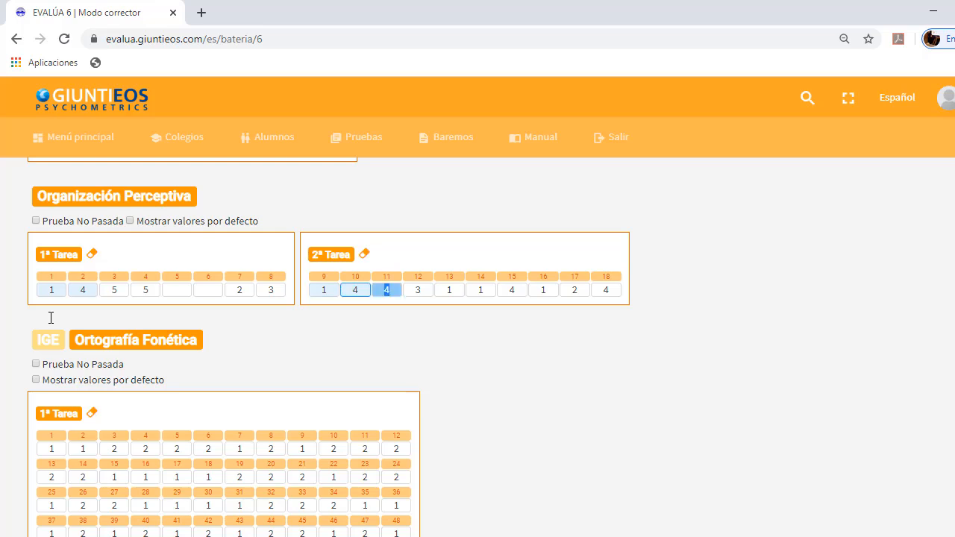
key("Tab")
key("Delete")
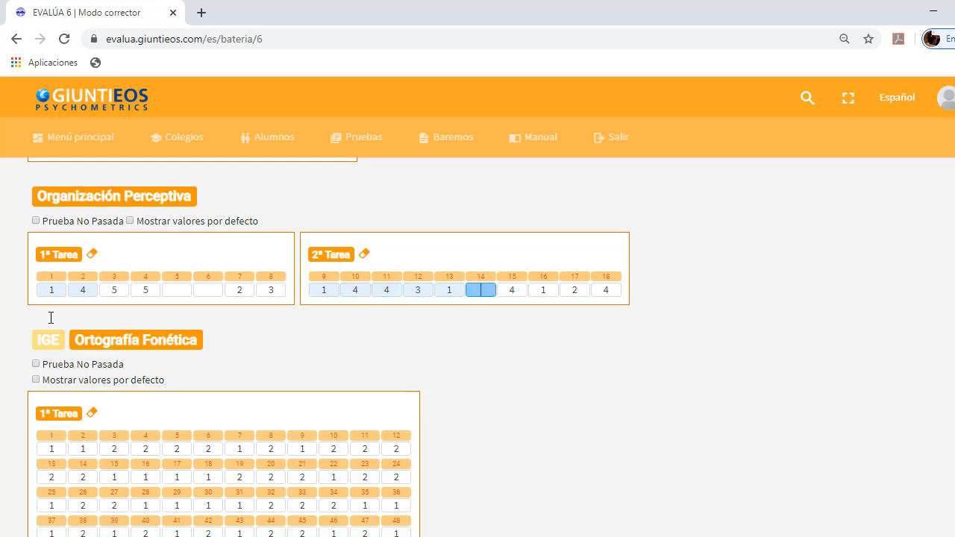
key("Tab")
key("Tab")
key("Delete")
key("Tab")
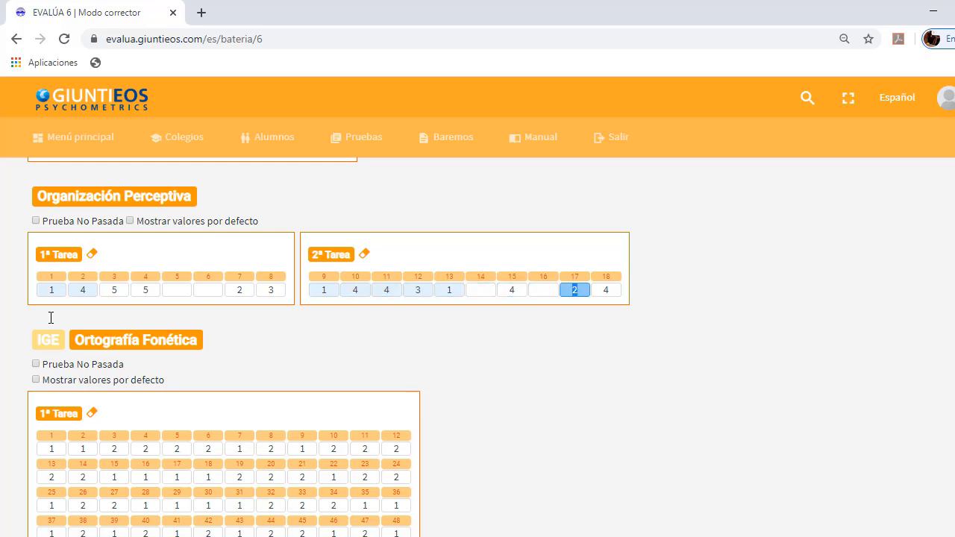
key("Tab")
key("Delete")
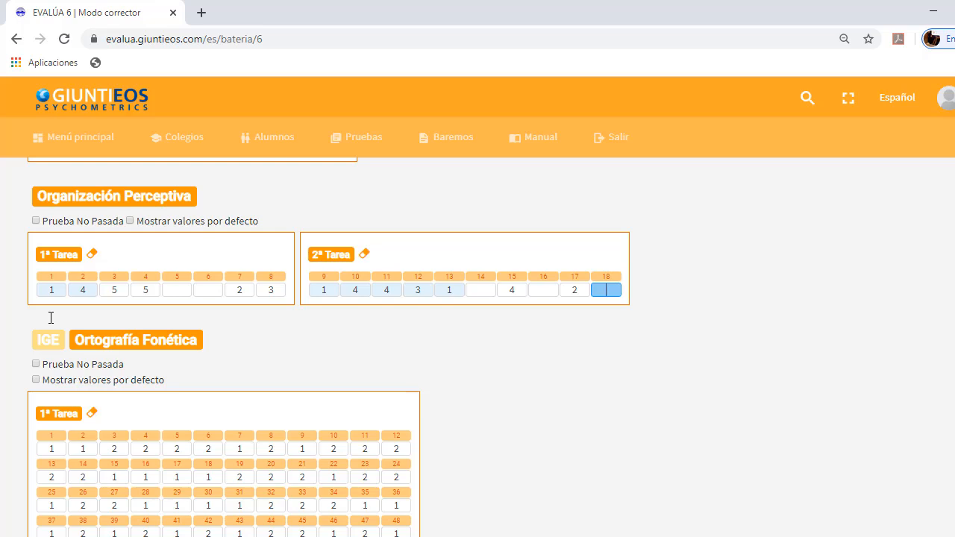
Enter 1, 1, 2, 2, 2 for items 1 to 5 of Ortografía Fonética 1ª Tarea and leave items 6 to 14 at their preset answers
scroll(50, 321, "down", 2)
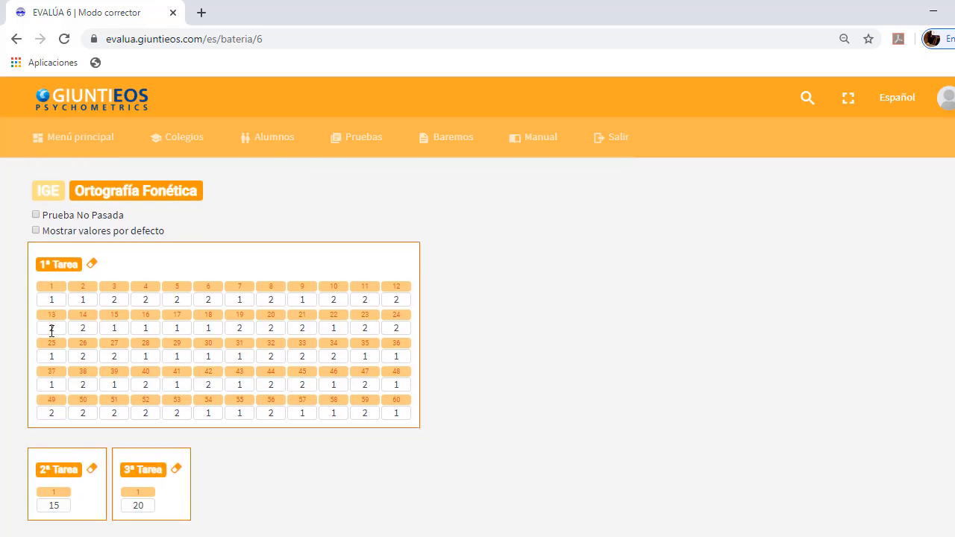
double_click(47, 299)
key("Tab")
key("Tab")
key("Tab")
key("Tab")
key("Tab")
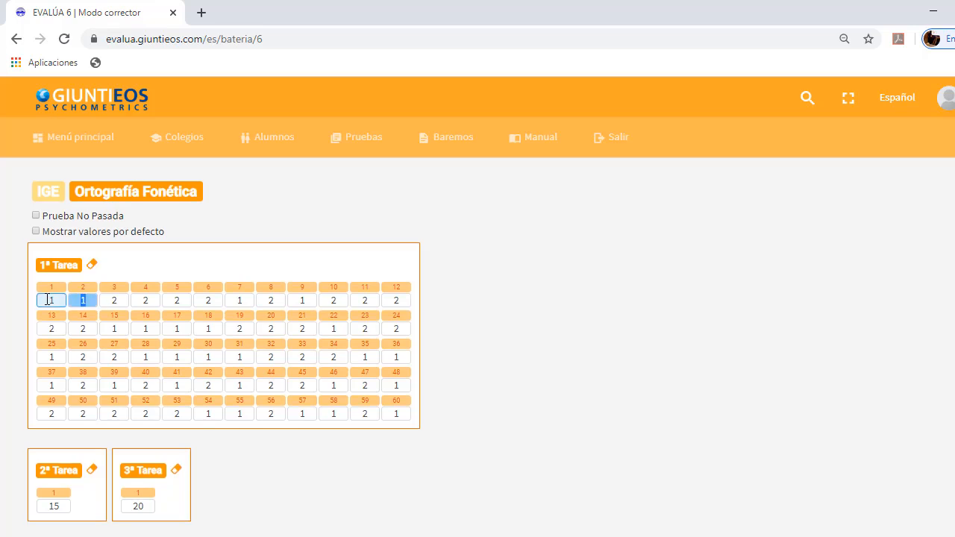
key("Tab")
key("Tab")
key("Tab")
key("Tab")
key("Tab")
key("Tab")
key("Tab")
key("Tab")
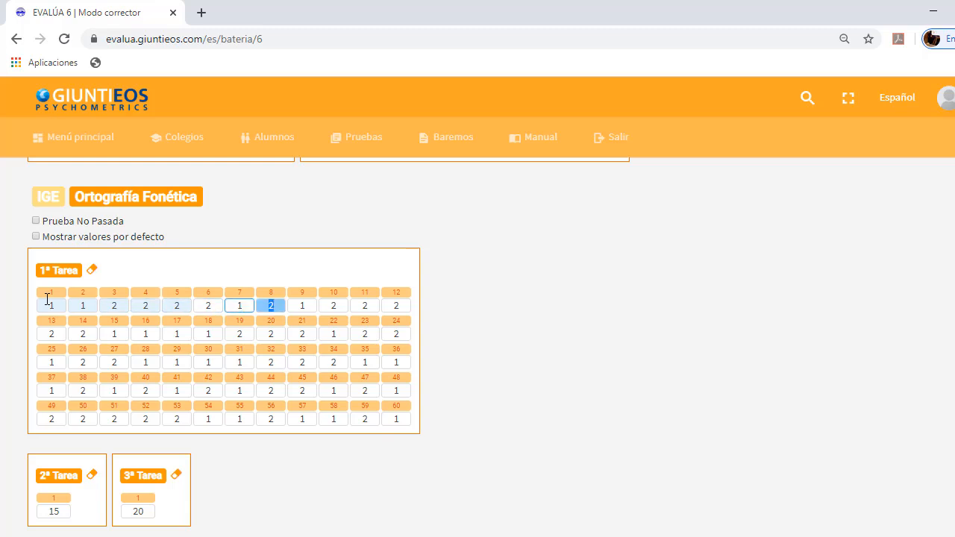
key("Tab")
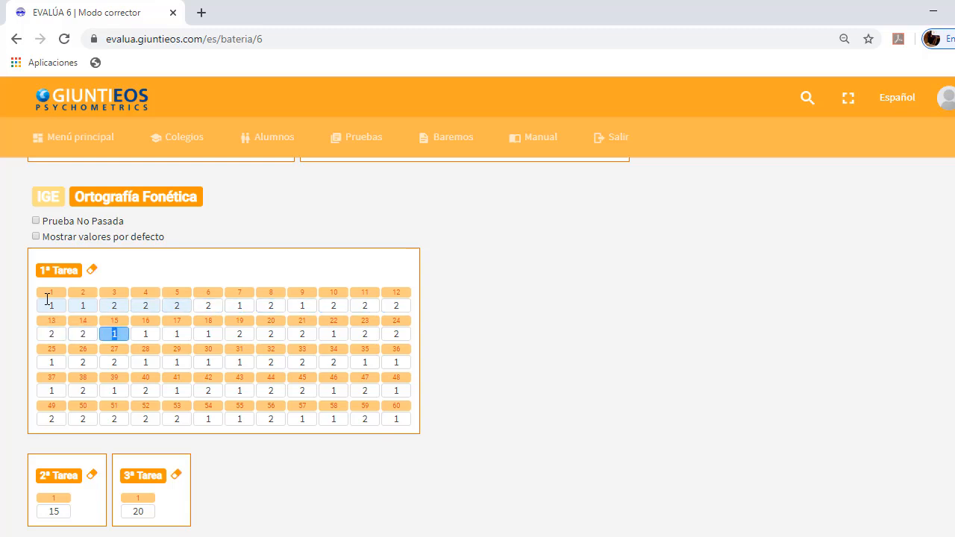
Enter the answers 2, 1, 2, 1, 1, 1, 2, 1, 2 for items 15 to 23 of Ortografía Fonética 1ª Tarea
key("Tab")
key("Tab")
key("Tab")
key("Tab")
key("Tab")
key("Tab")
key("Tab")
key("Tab")
key("Tab")
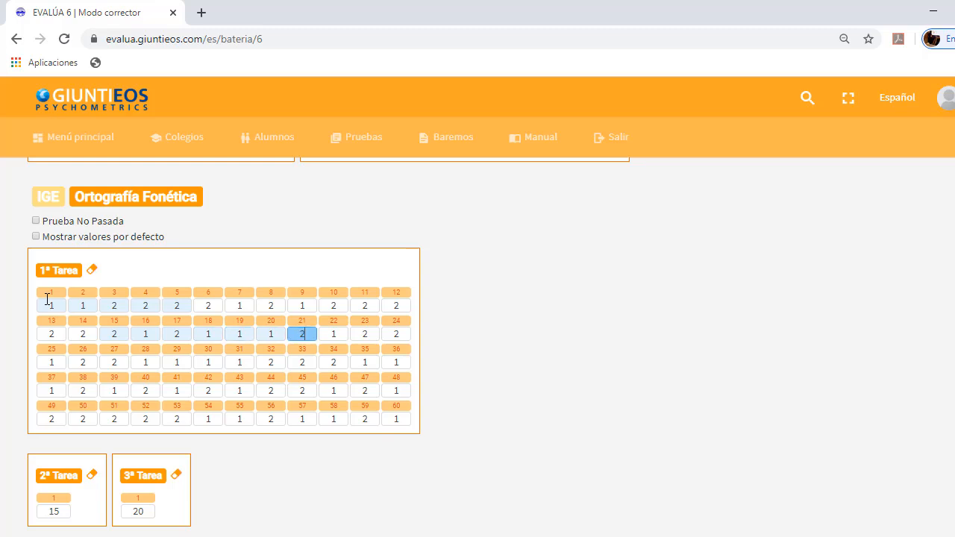
key("Tab")
key("Tab")
key("Tab")
key("Tab")
key("Tab")
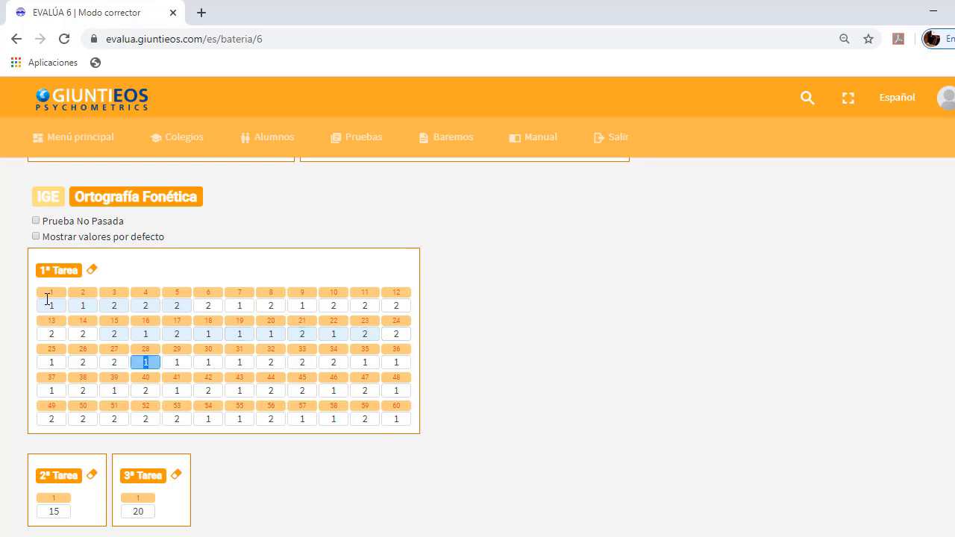
Blank out the answers to items 28 through 32 of Ortografía Fonética 1ª Tarea
key("space")
key("space")
key("space")
key("space")
key("Tab")
key("Tab")
key("Tab")
key("Tab")
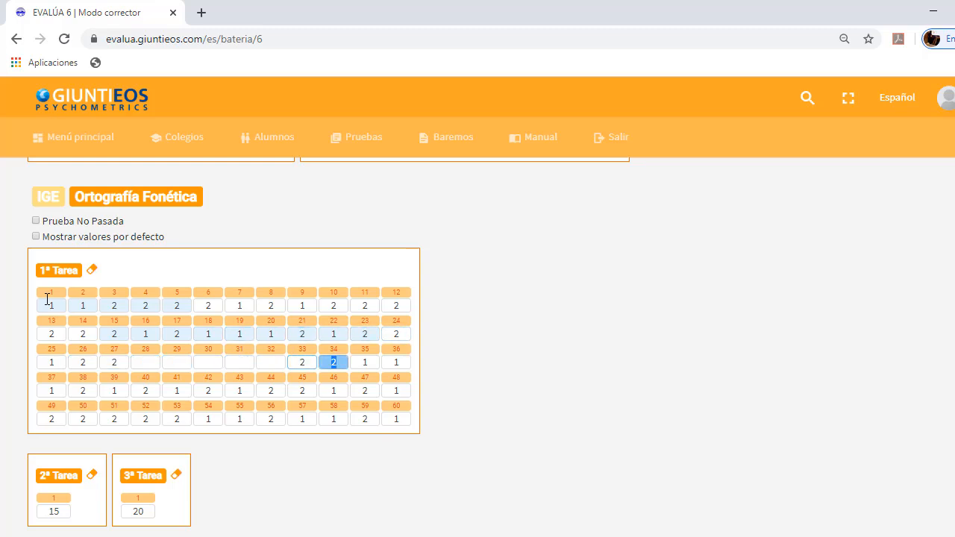
Blank out the answers to items 43 through 48 of Ortografía Fonética 1ª Tarea
key("Tab")
key("Tab")
key("Tab")
key("Tab")
key("Tab")
key("Tab")
key("space")
key("space")
key("space")
key("space")
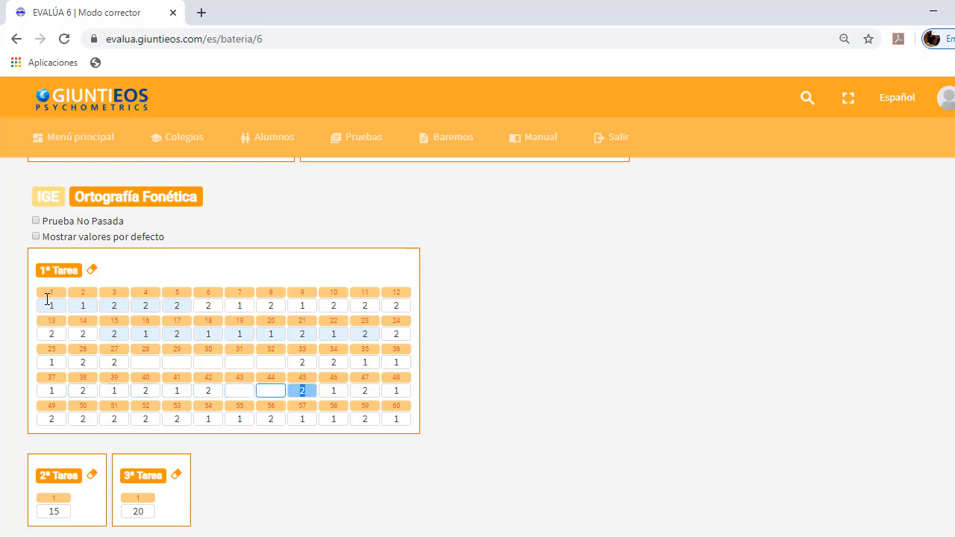
key("space")
key("Tab")
key("space")
key("Tab")
key("Tab")
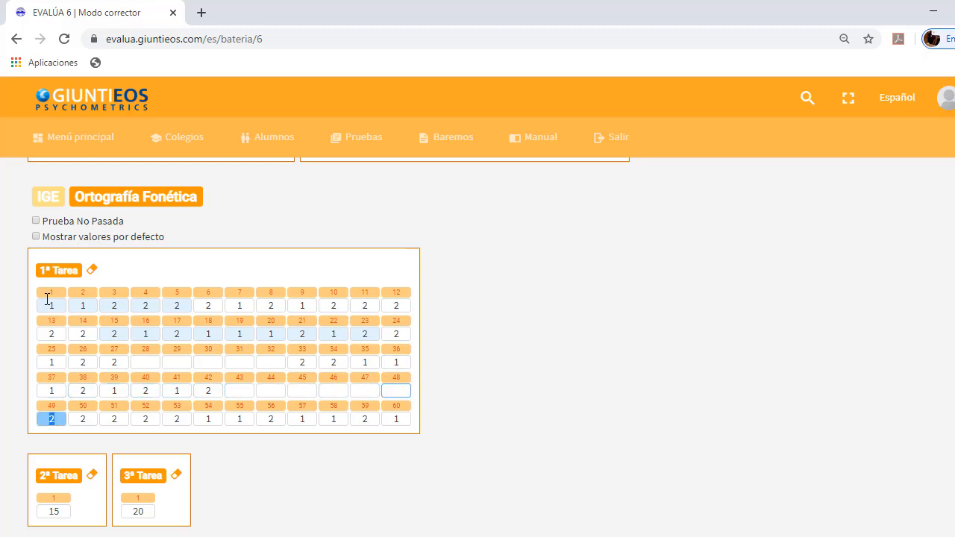
Enter the answers 1, 2, 2, 1, 2, 1, 2, 2, 1, 2, 2 for items 50 to 60 of Ortografía Fonética 1ª Tarea
type("122121")
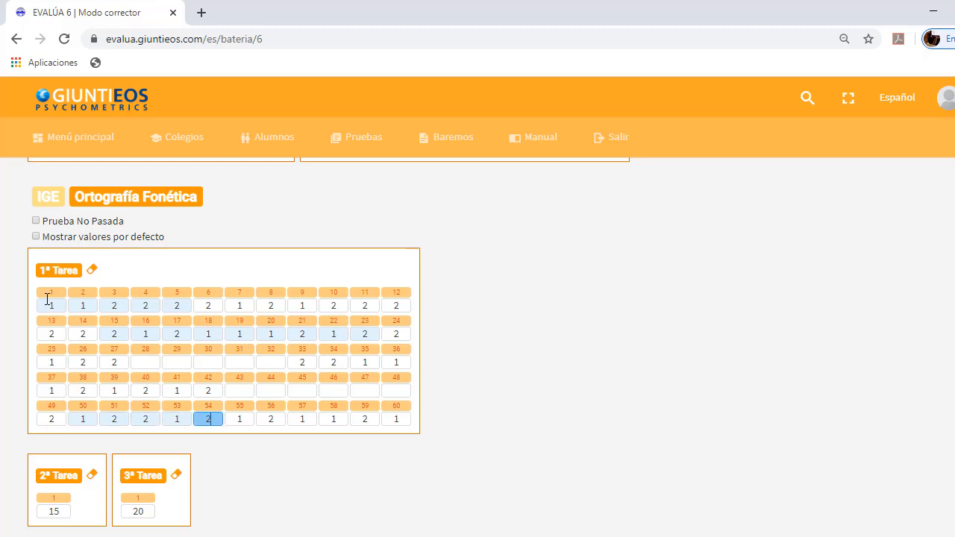
type("22122")
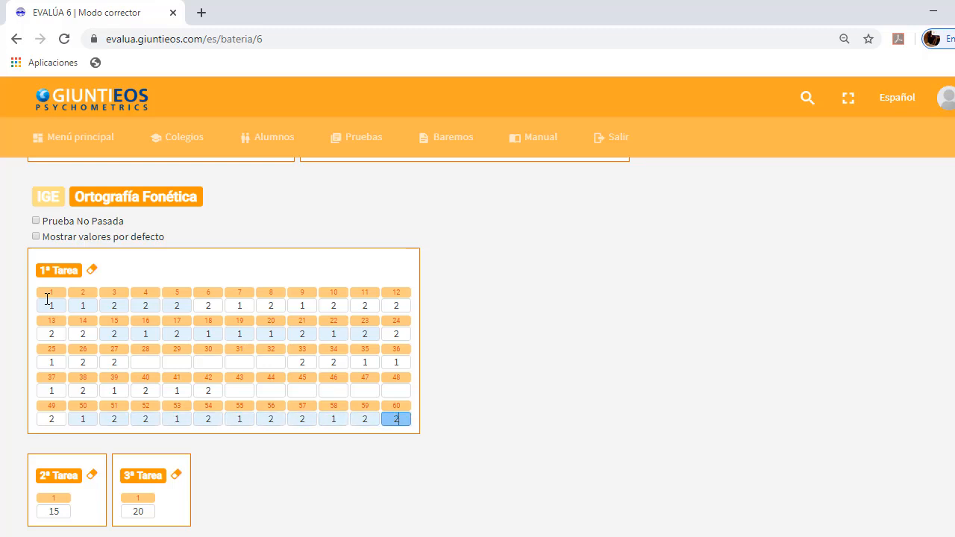
key("Tab")
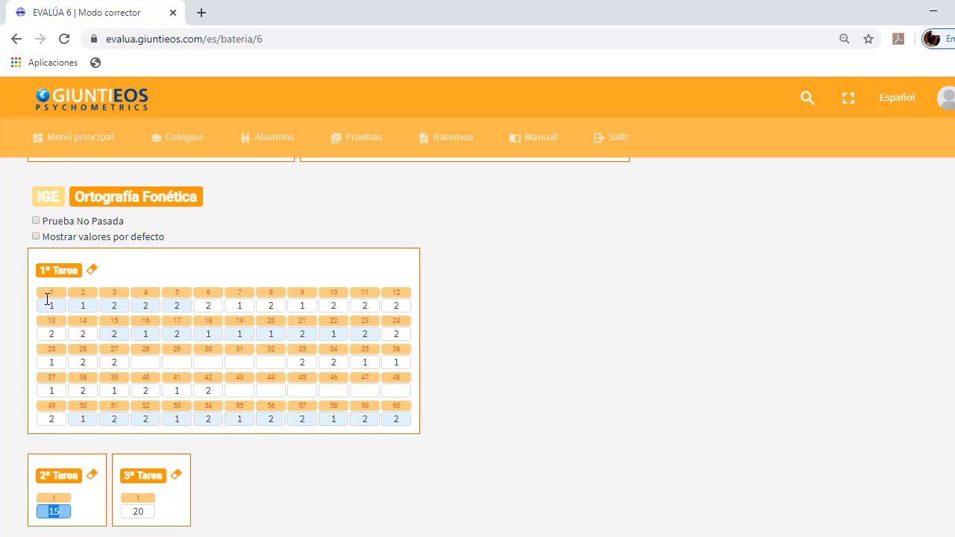
Set Ortografía Fonética 2ª Tarea to 10 and 3ª Tarea to 12
scroll(46, 298, "down", 3)
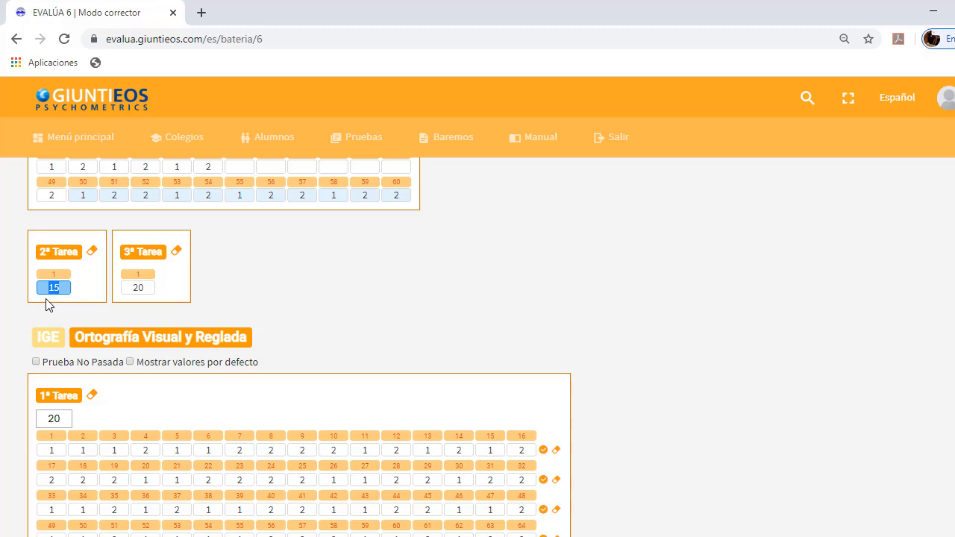
type("10")
key("Tab")
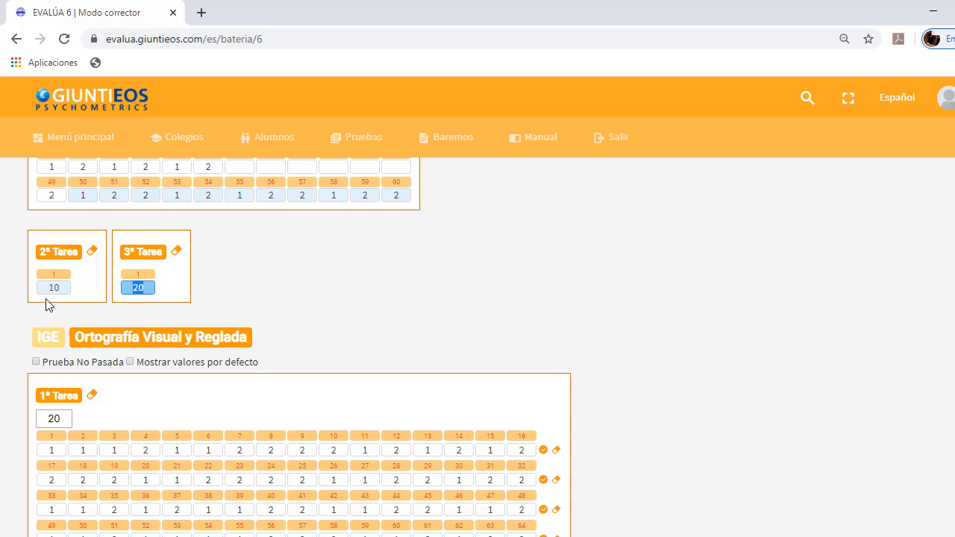
type("12")
key("Tab")
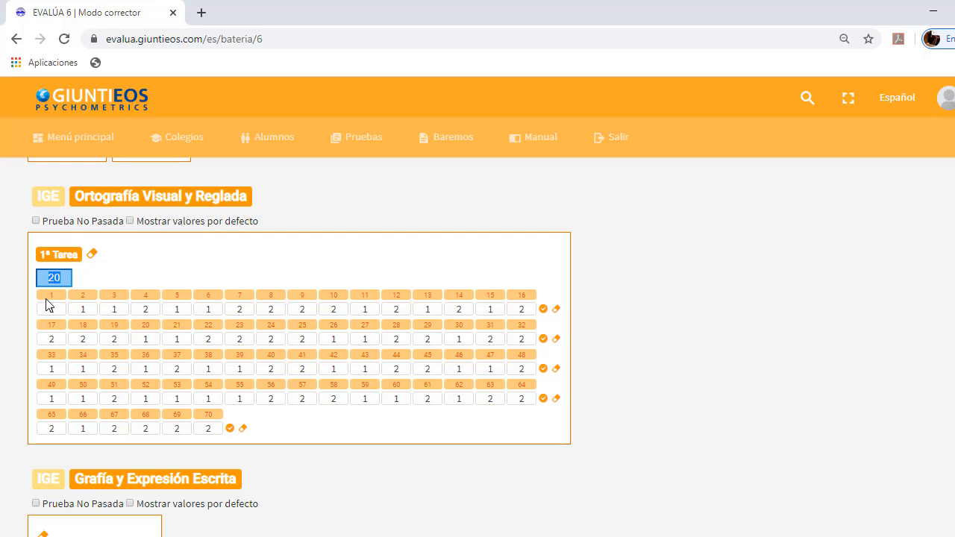
Set the Ortografía Visual y Reglada 1ª Tarea field to 10 and answer items 1 to 9 with 1, 1, 1, 2, 1, 2, 2, 2, 1
type("10")
key("Tab")
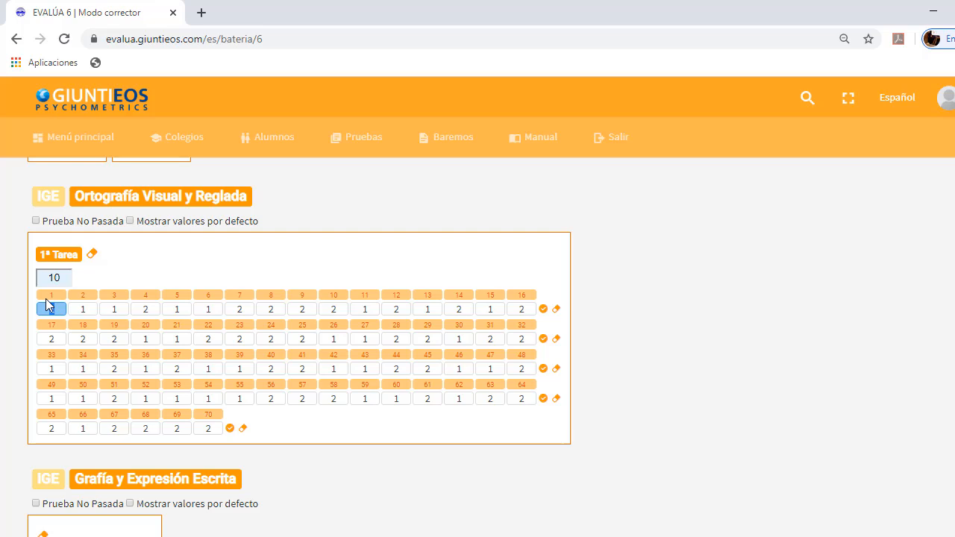
type("11121222121221212")
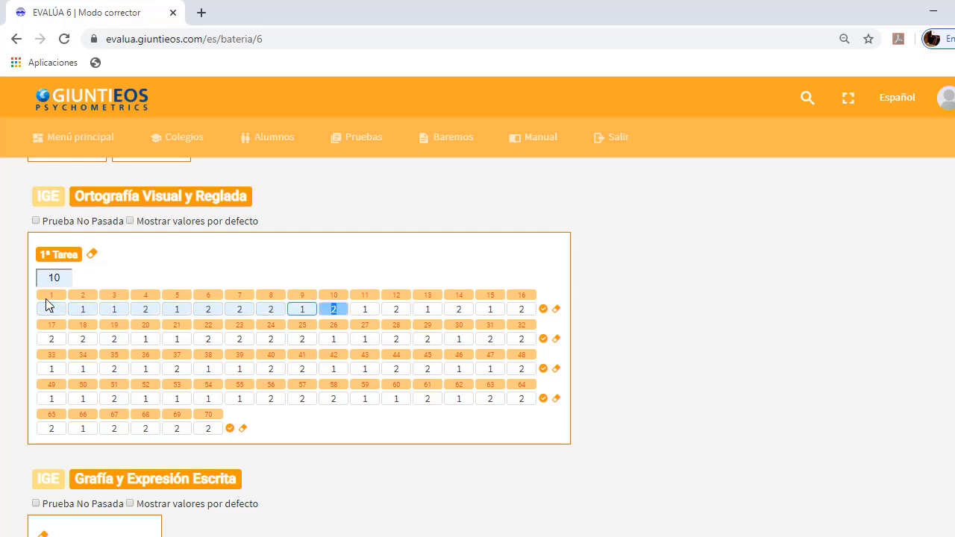
type("1222121221")
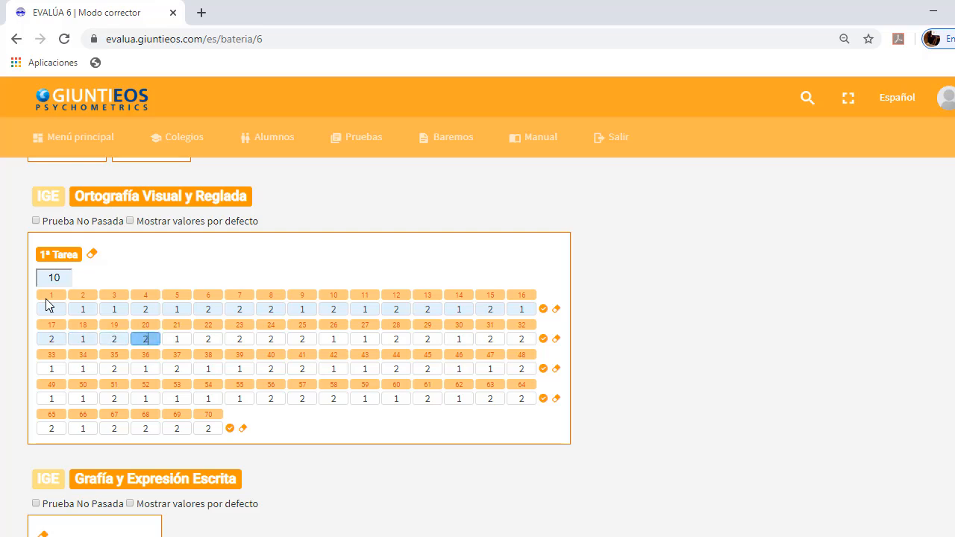
type("21212221212")
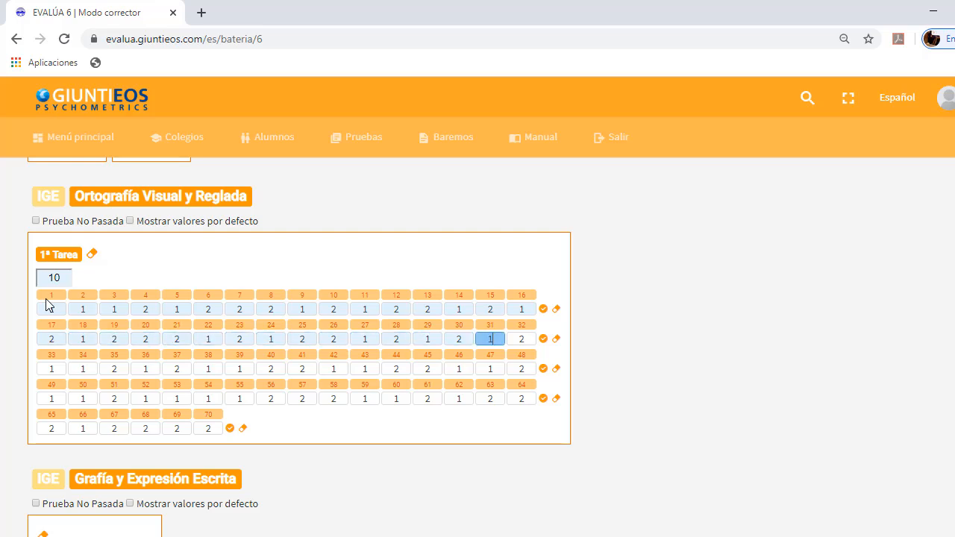
type("21212121121")
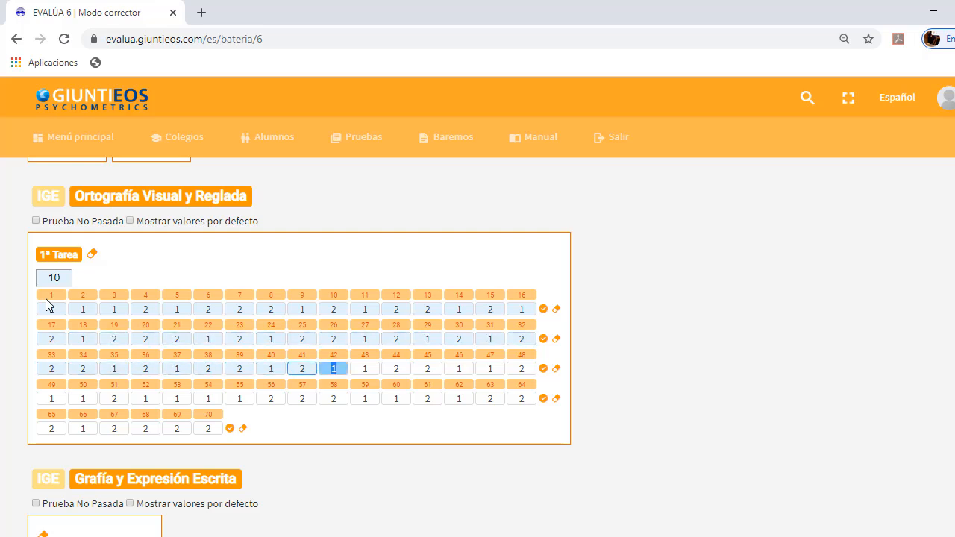
type("21")
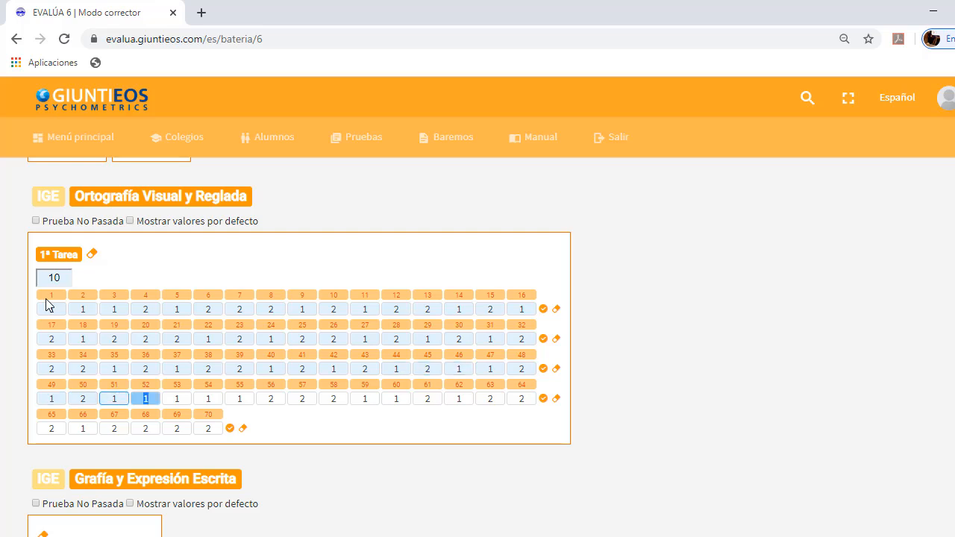
Blank out items 52 to 58 of Ortografía Visual y Reglada and answer items 59 to 64 with 2, 2, 2, 2, 1, 1
key("Delete")
key("Delete")
key("Delete")
key("Delete")
key("Delete")
key("Delete")
key("Delete")
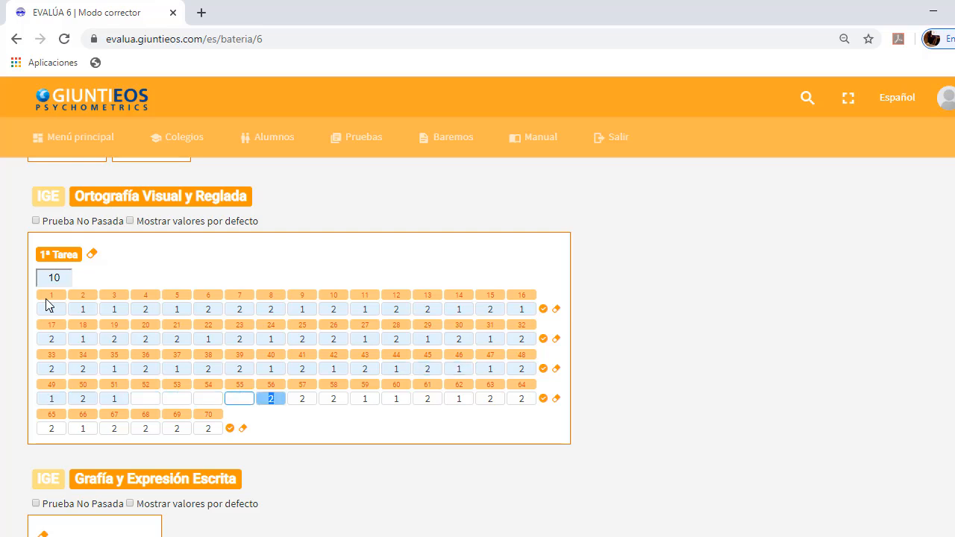
type("222211")
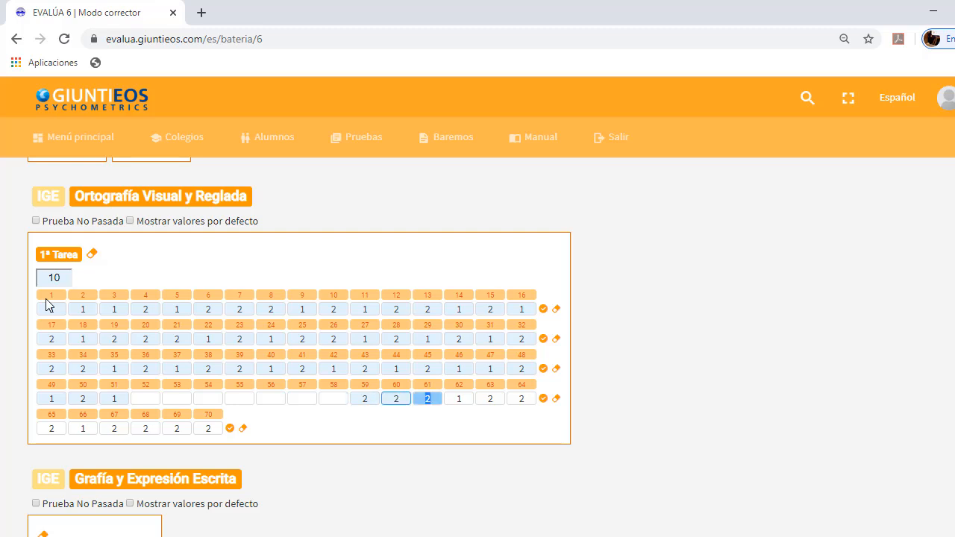
type("1")
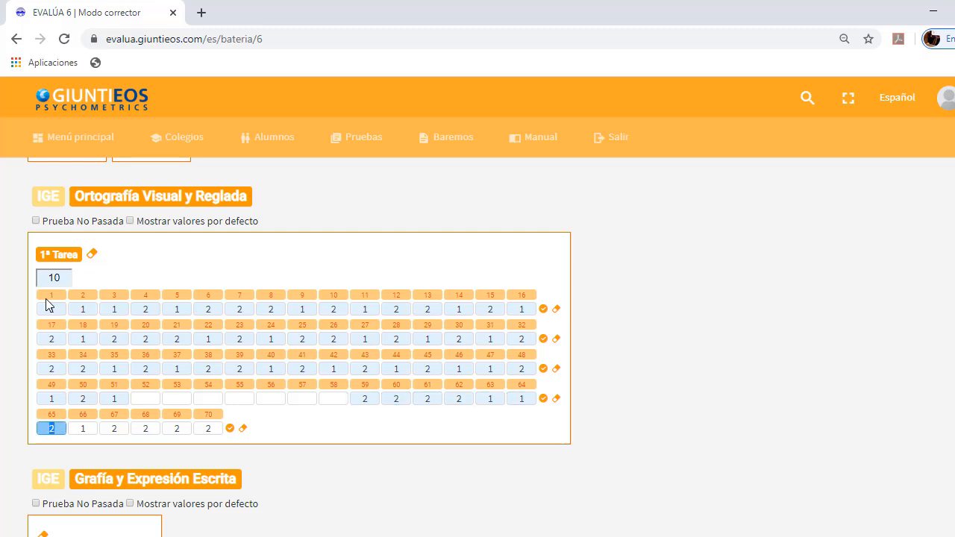
Blank out items 65 to 68 of Ortografía Visual y Reglada and enter 2 for item 69
key("Delete")
key("Delete")
key("Delete")
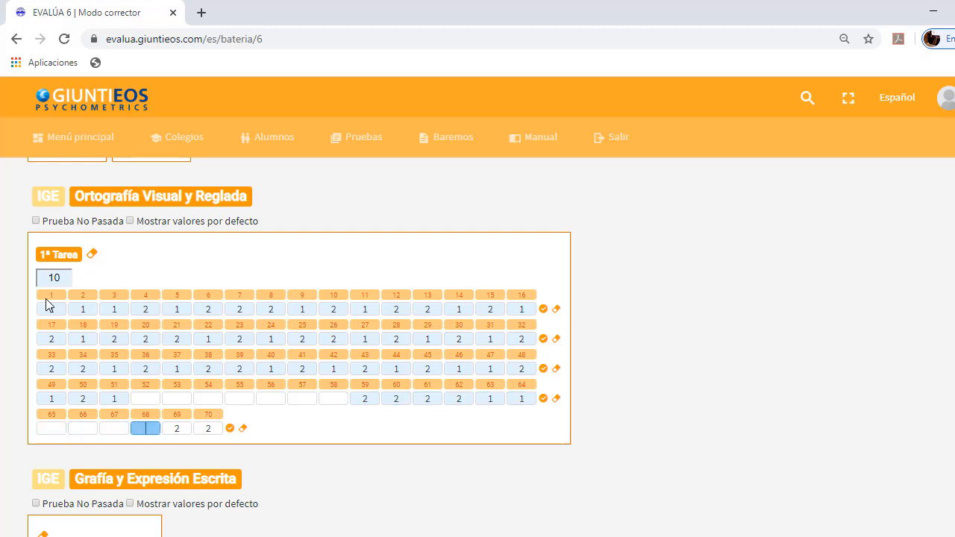
key("Delete")
type("2")
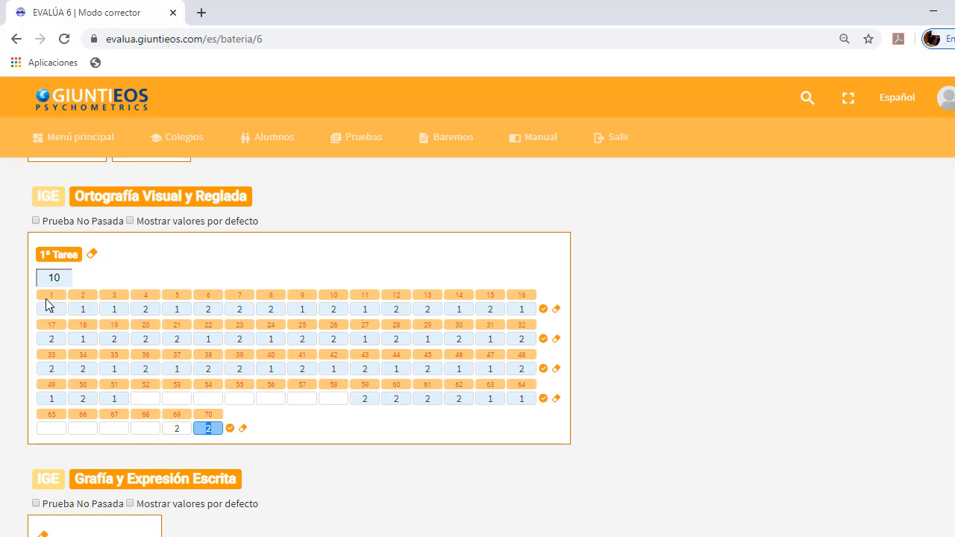
In Grafía y Expresión Escrita, set Grafía to 5, Ortografía to 3 and Redacción to 6
scroll(46, 304, "down", 4)
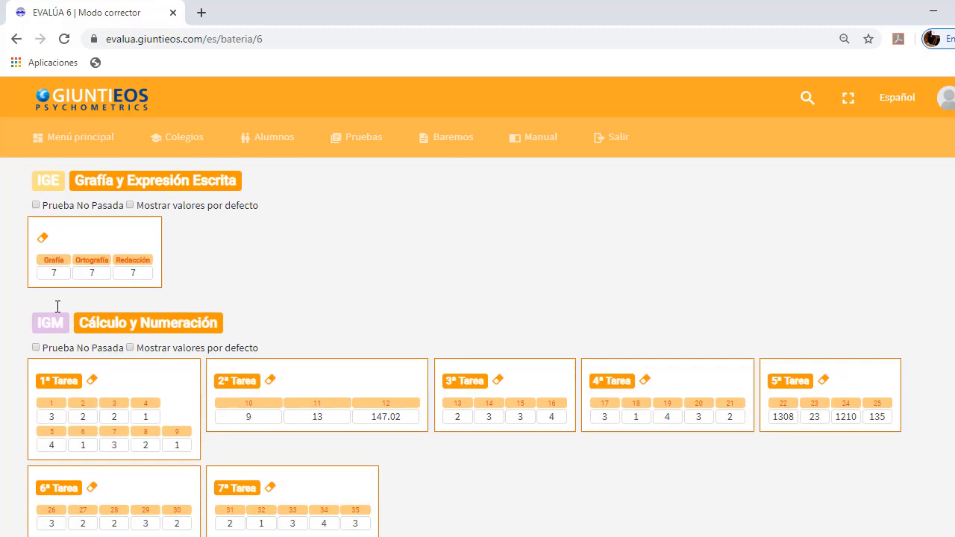
left_click(63, 275)
type("5")
key("Tab")
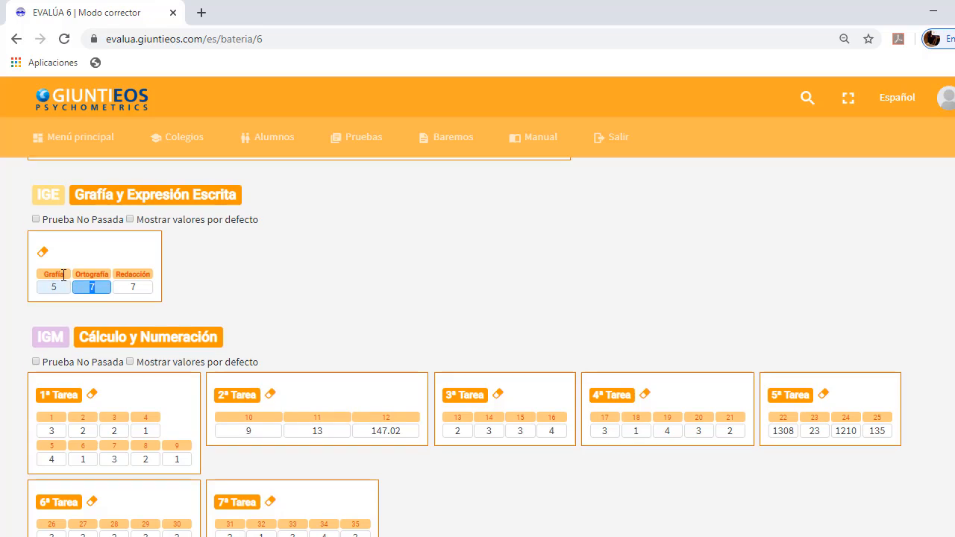
type("3")
key("Tab")
type("6")
key("Tab")
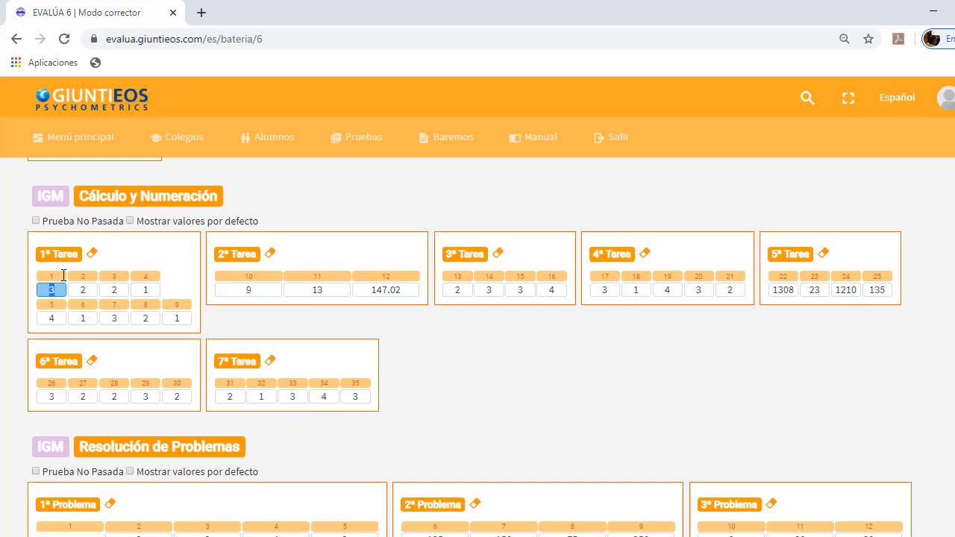
In 1ª Tarea of Cálculo y Numeración, enter 3 for item 1 and 1 for item 3
type("3")
key("Tab")
key("Tab")
type("1")
key("Tab")
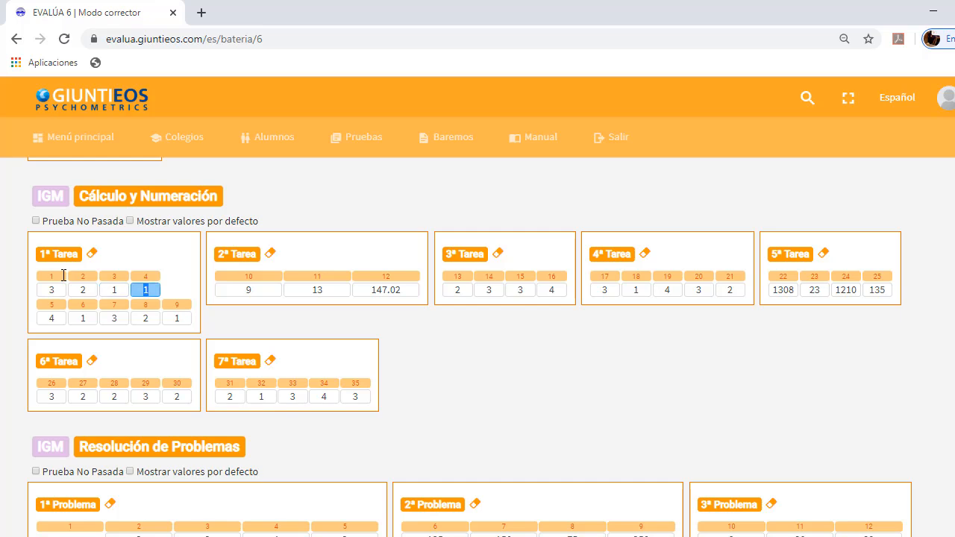
key("Tab")
key("Tab")
key("Tab")
key("Tab")
key("Tab")
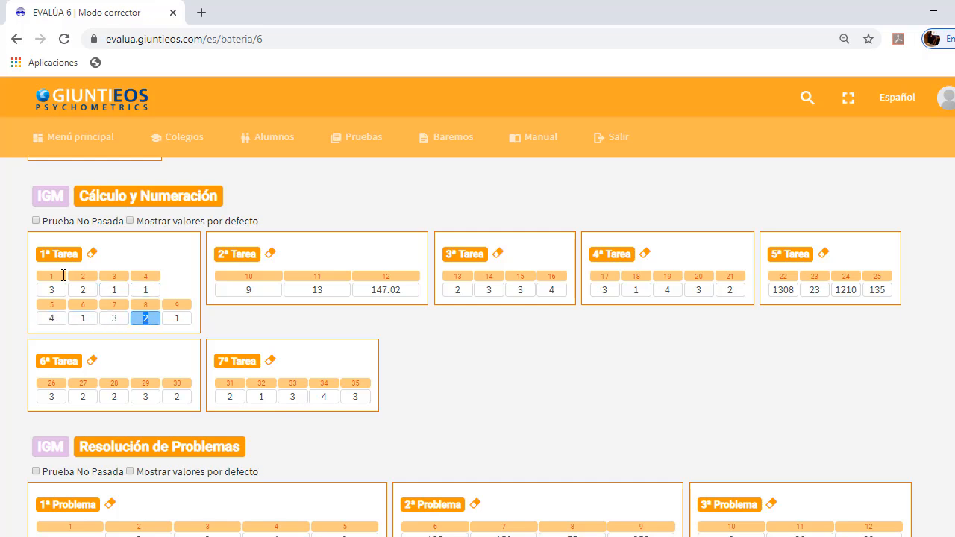
key("Tab")
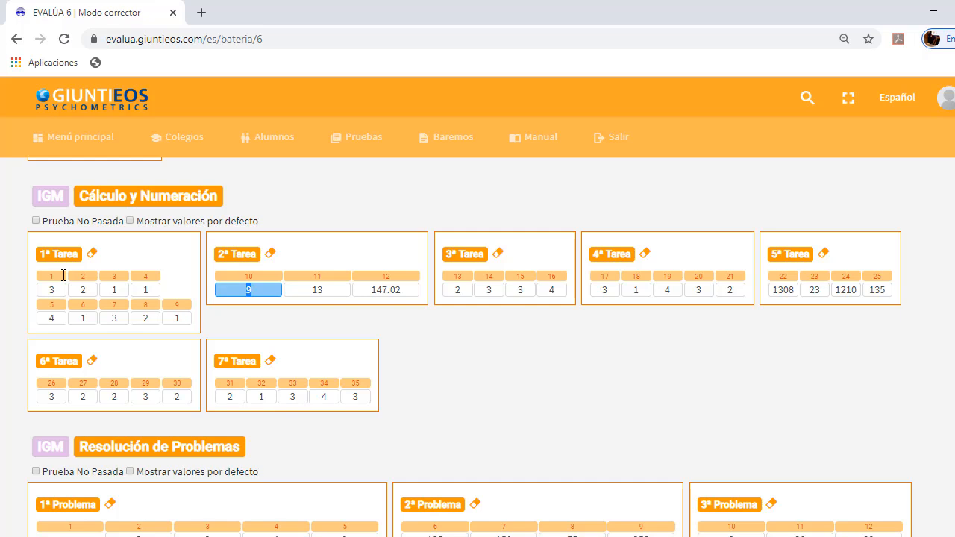
Blank out the answer to item 12 in 2ª Tarea of Cálculo y Numeración
key("Tab")
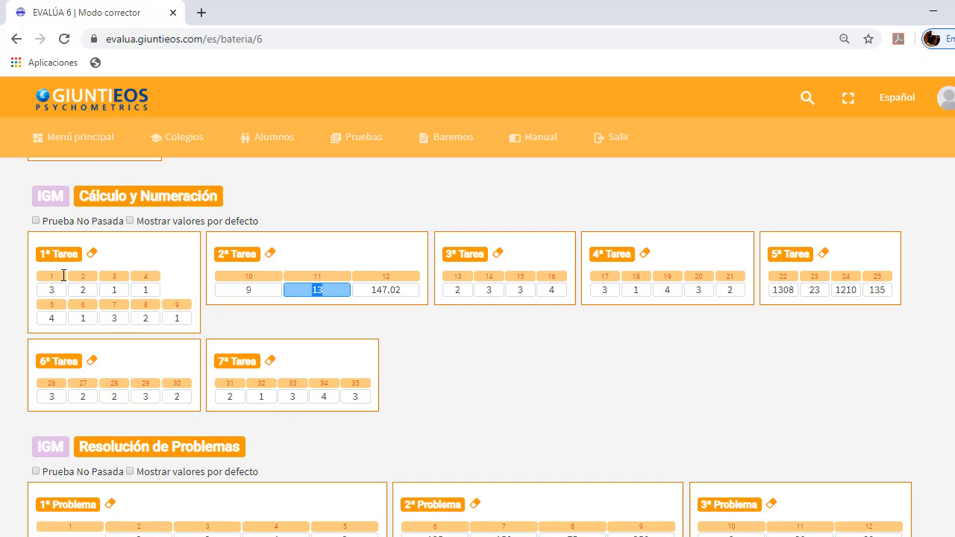
key("Tab")
key("BackSpace")
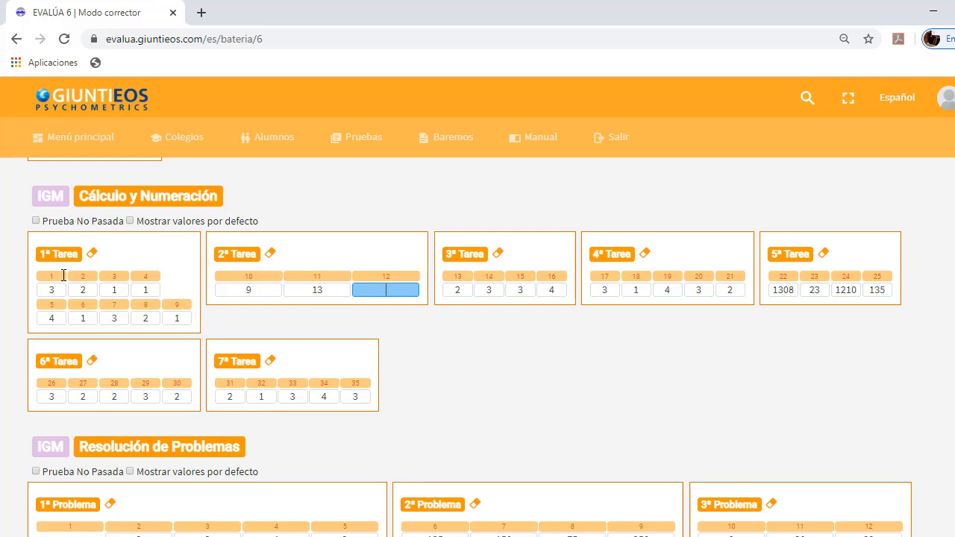
key("Tab")
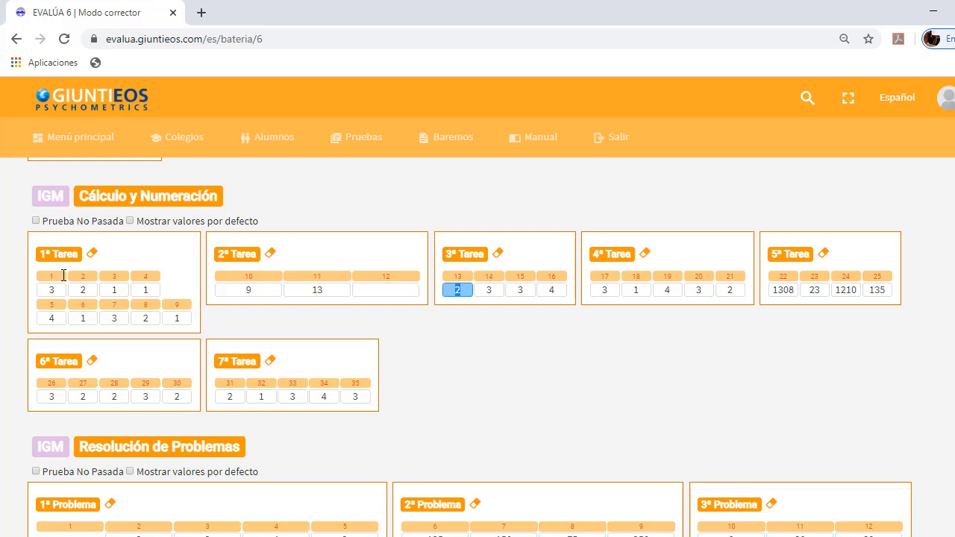
In 3ª Tarea of Cálculo y Numeración, enter 2, 3 and 4 for items 13 to 15 and blank out item 16
type("234")
key("BackSpace")
key("BackSpace")
key("Tab")
key("Tab")
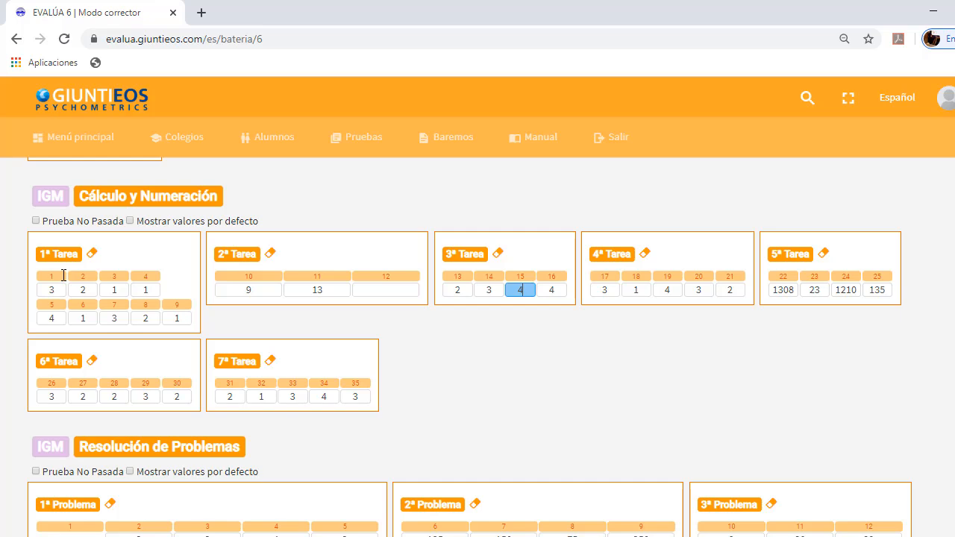
key("Tab")
key("BackSpace")
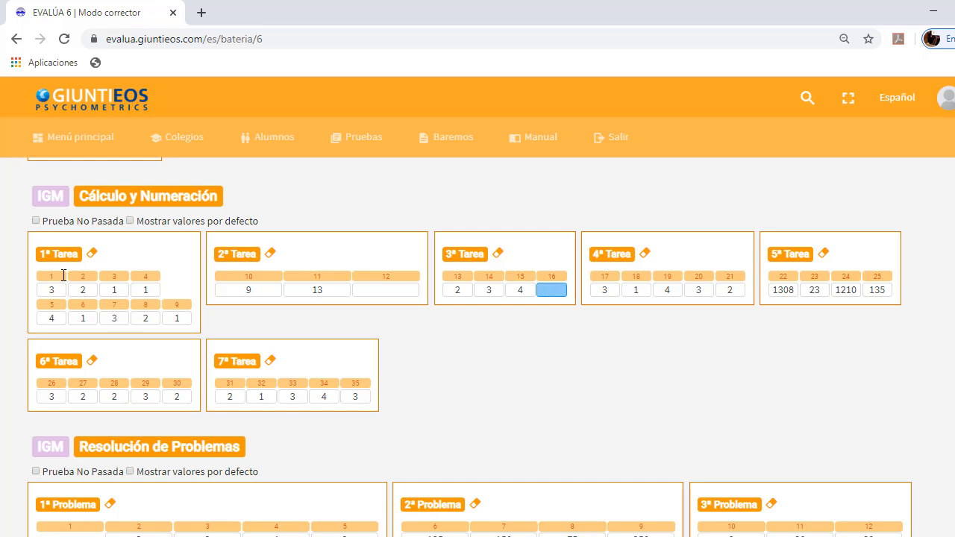
key("Tab")
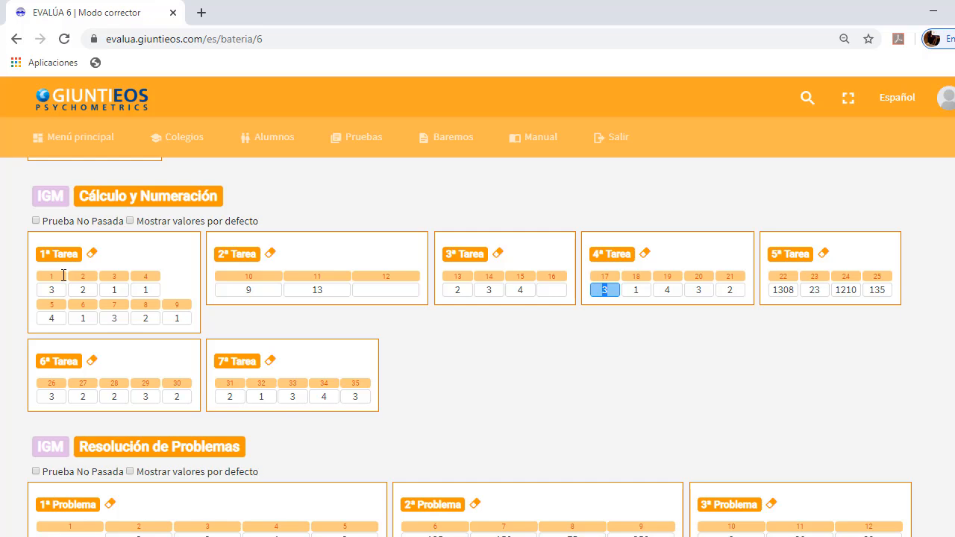
Blank out the answers to items 20 and 21 in 4ª Tarea of Cálculo y Numeración
key("Tab")
key("Tab")
key("Tab")
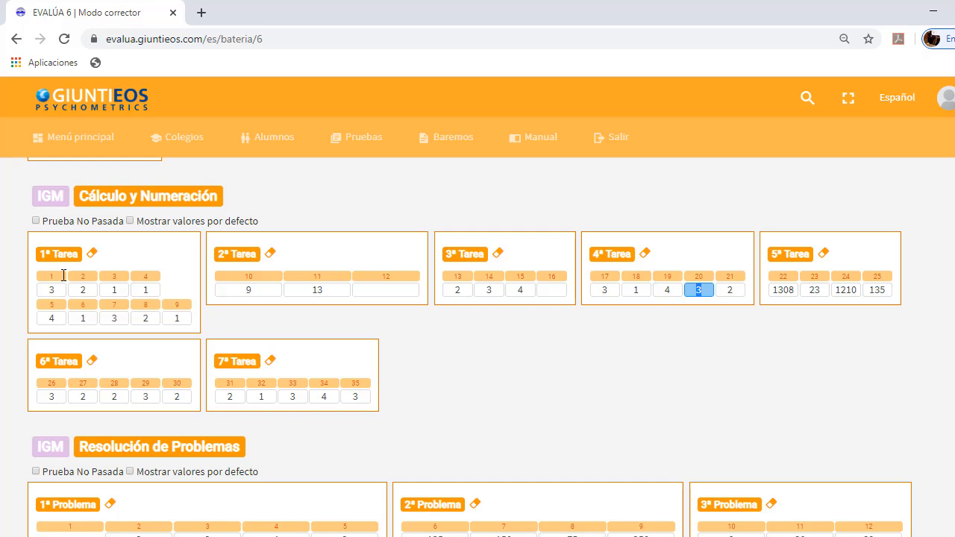
key("BackSpace")
key("Tab")
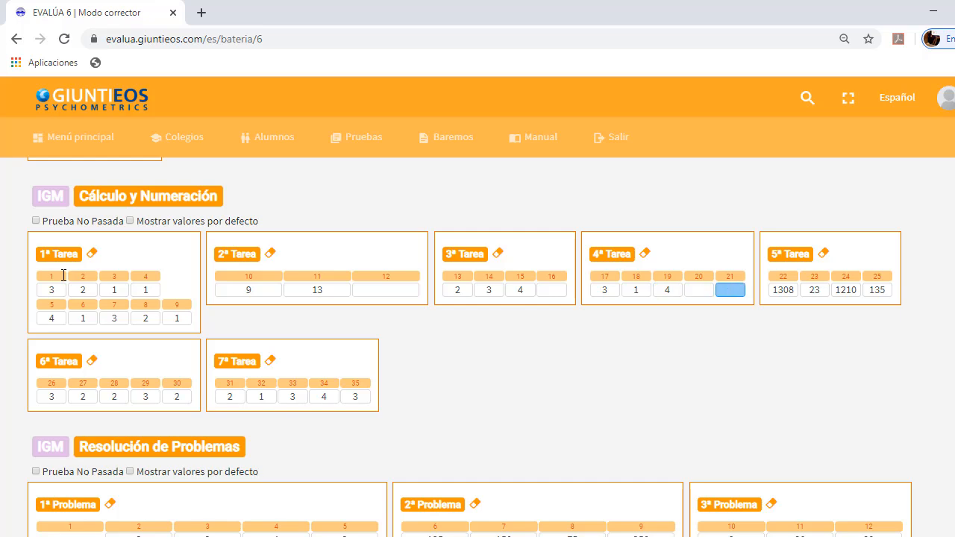
key("Tab")
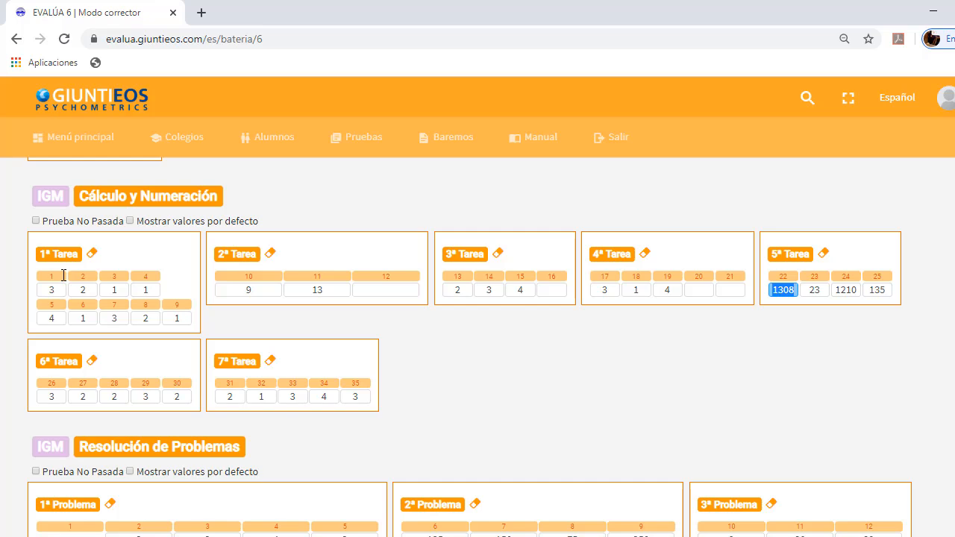
In 5ª Tarea of Cálculo y Numeración, enter 1310 for item 22, 25 for item 23 and 135 for item 25, and blank out item 24
type("1310")
key("Tab")
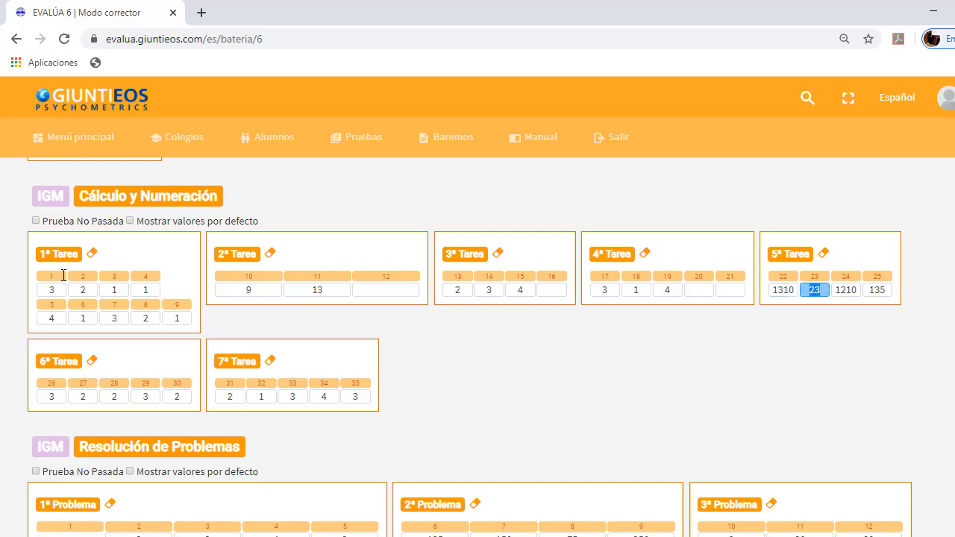
type("25")
key("Tab")
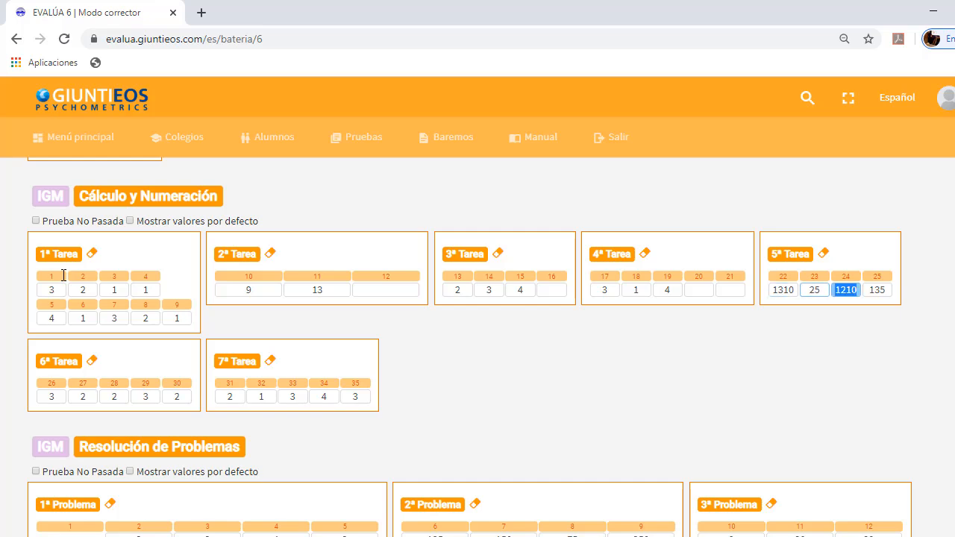
key("BackSpace")
key("Tab")
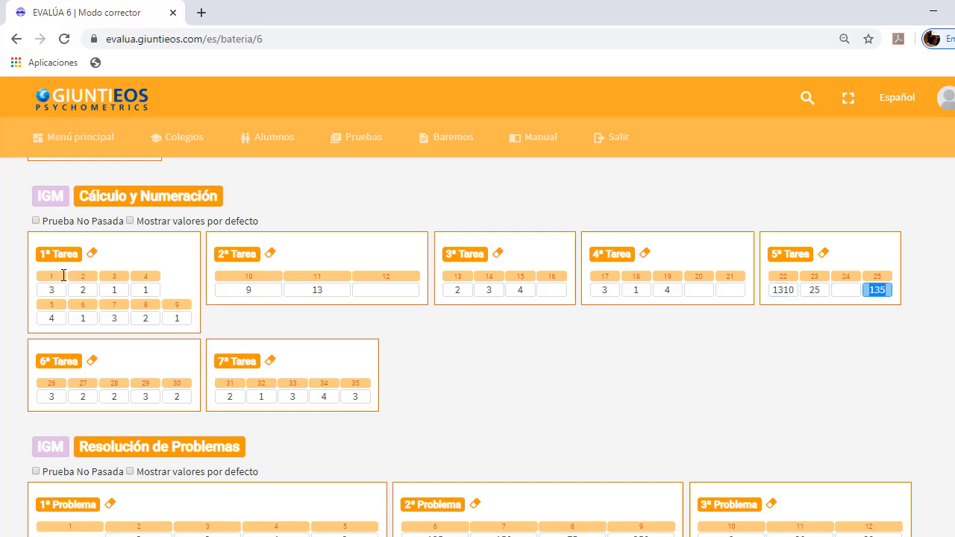
type("135")
In 6ª Tarea of Cálculo y Numeración, enter 3, 2, 1 and 1 for items 26 to 29 and blank out item 30
double_click(51, 396)
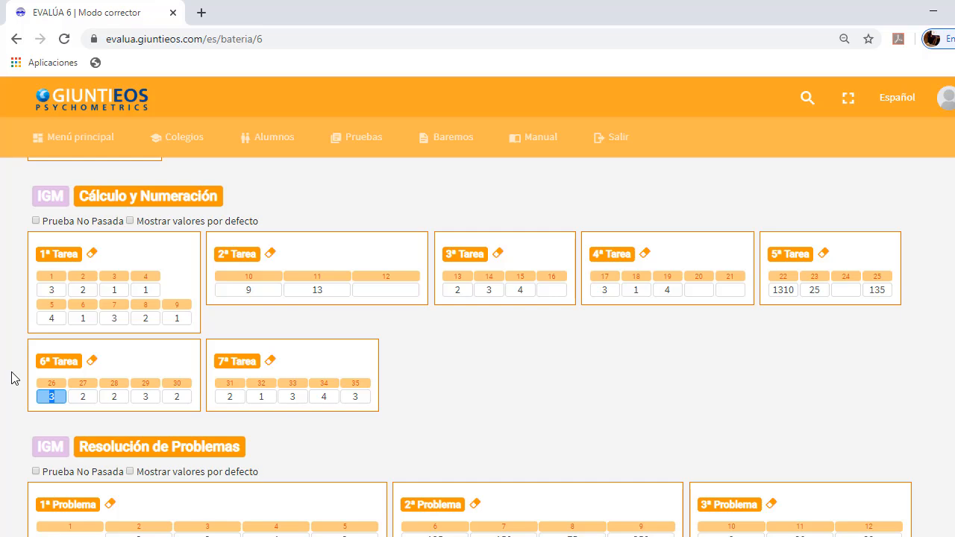
type("32")
key("BackSpace")
key("Tab")
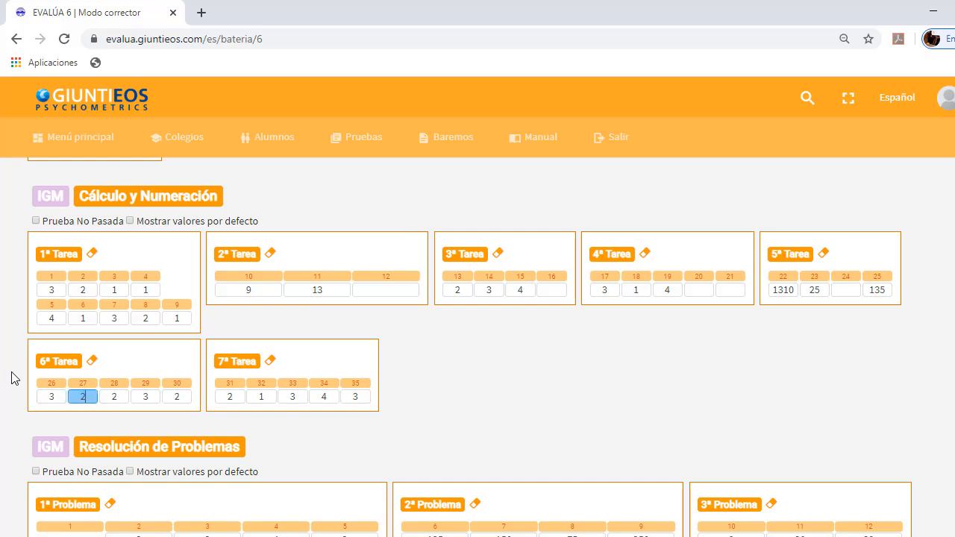
key("Tab")
type("1")
key("Tab")
type("1")
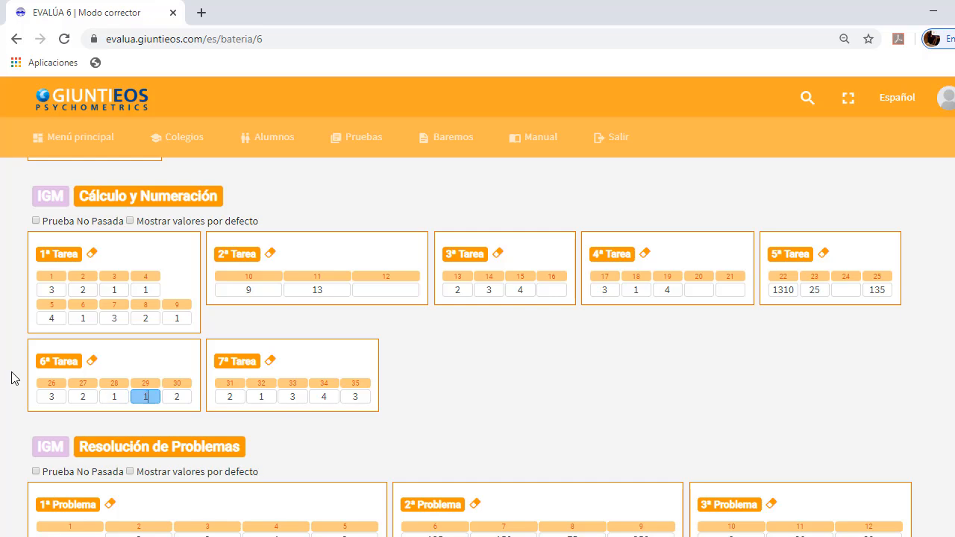
key("Tab")
key("BackSpace")
key("Tab")
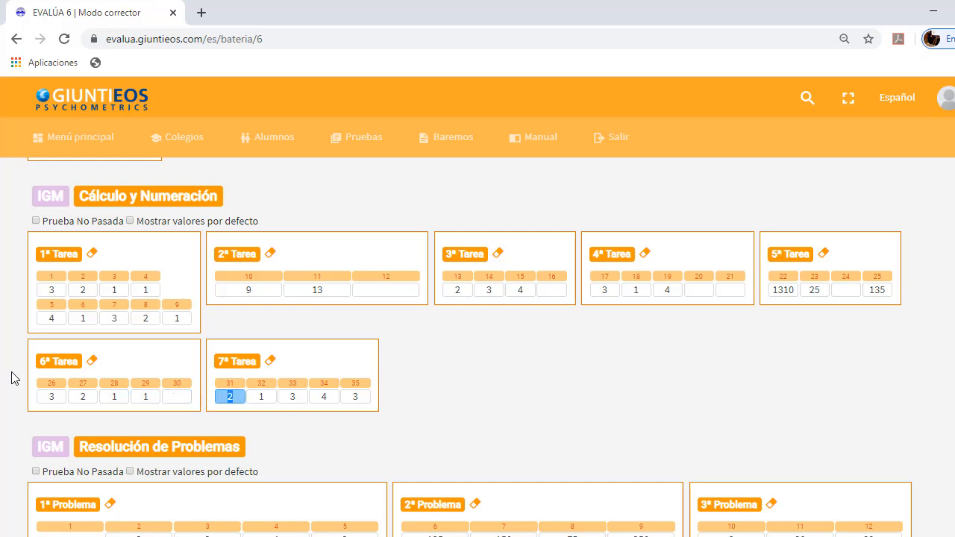
Blank out the answers to items 31 and 32 in 7ª Tarea of Cálculo y Numeración
key("BackSpace")
key("Tab")
key("BackSpace")
key("Tab")
Blank out both answers to item 3 in 1ª Problema of Resolución de Problemas
key("Tab")
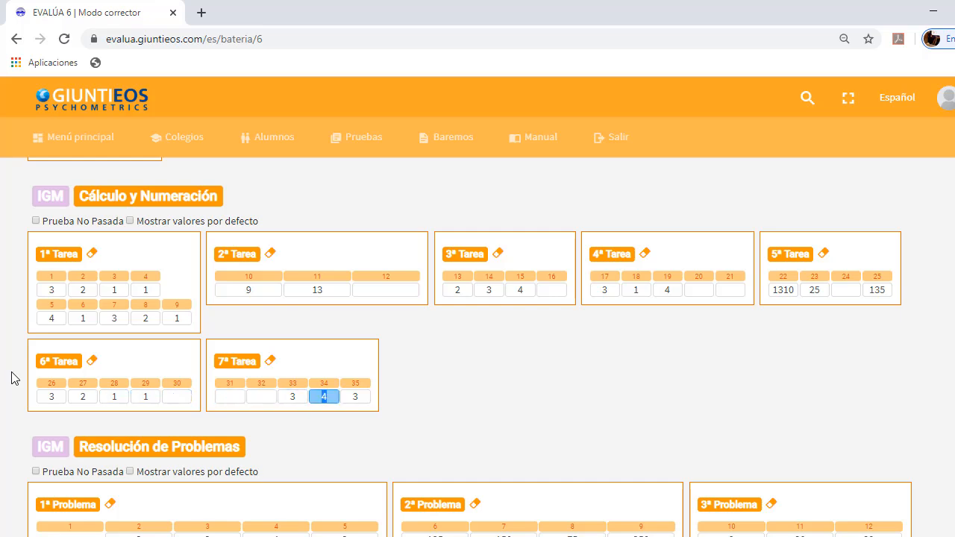
key("Tab")
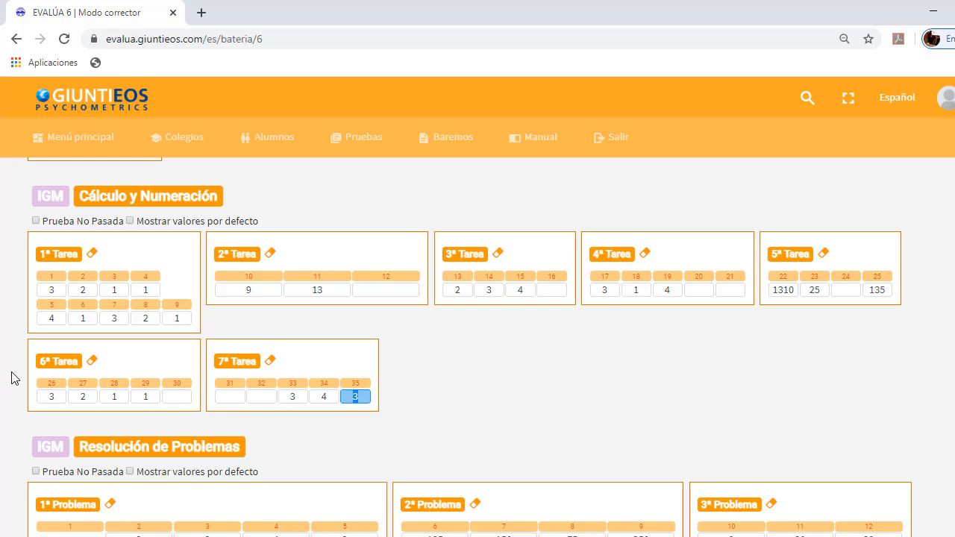
scroll(11, 379, "down", 4)
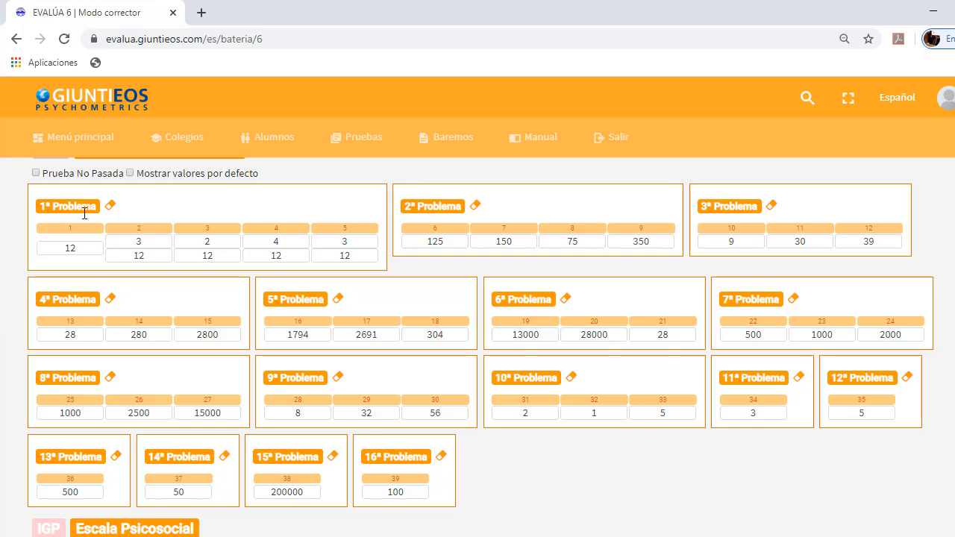
left_click(138, 241)
double_click(139, 240)
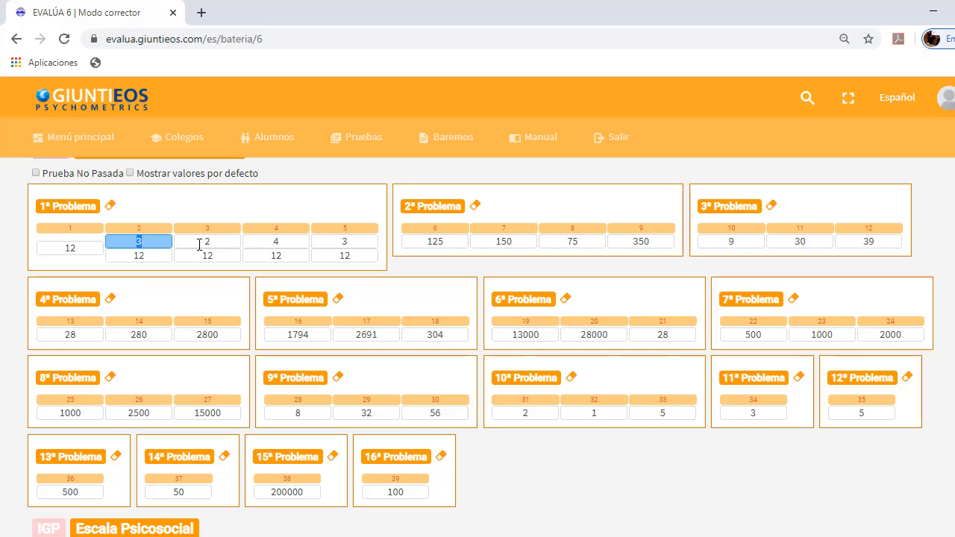
double_click(199, 245)
key("BackSpace")
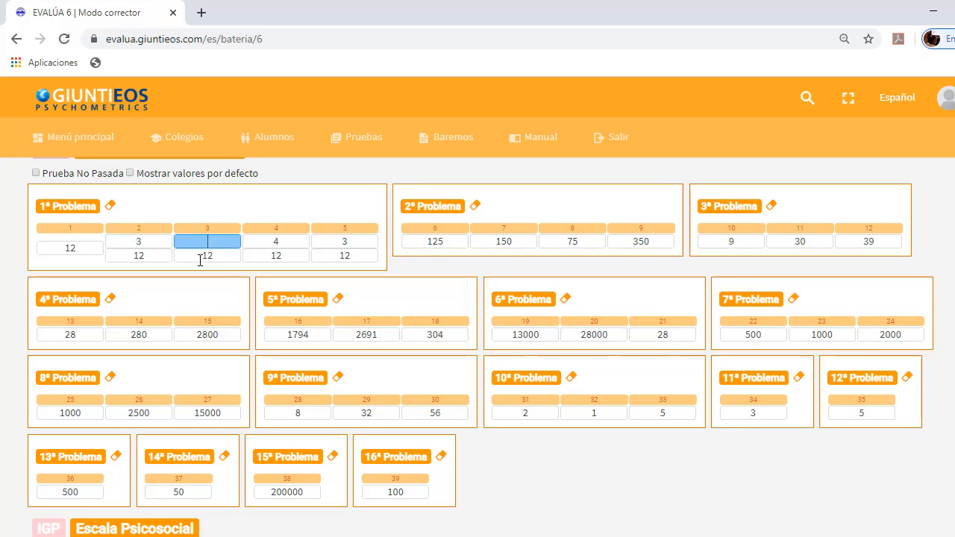
double_click(200, 255)
key("BackSpace")
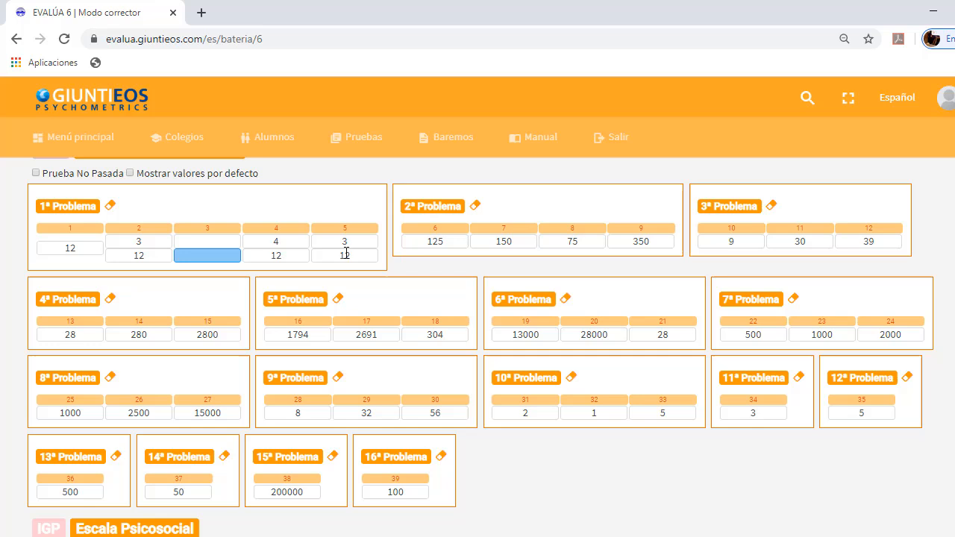
In 2ª Problema of Resolución de Problemas, enter 130 for item 6 and blank out item 9
double_click(429, 240)
type("13")
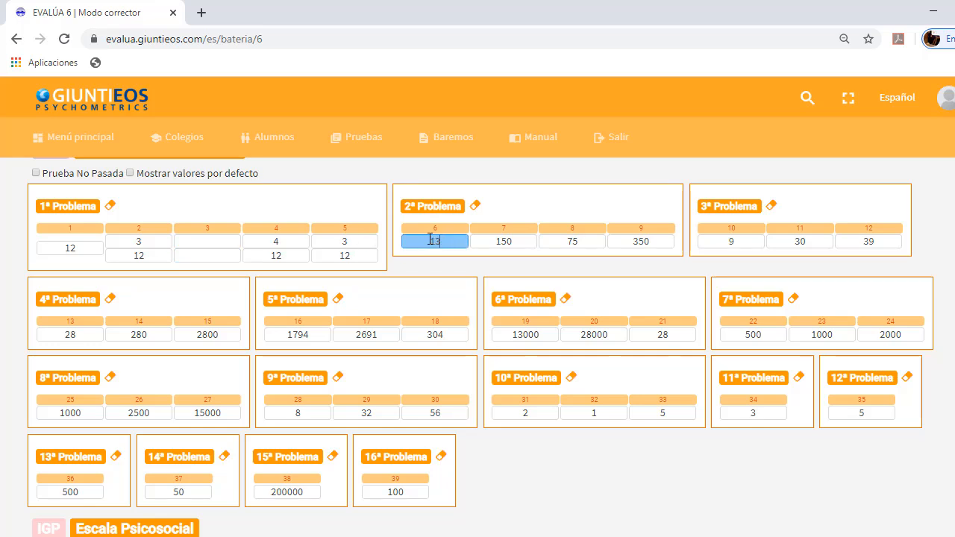
type("0")
key("Tab")
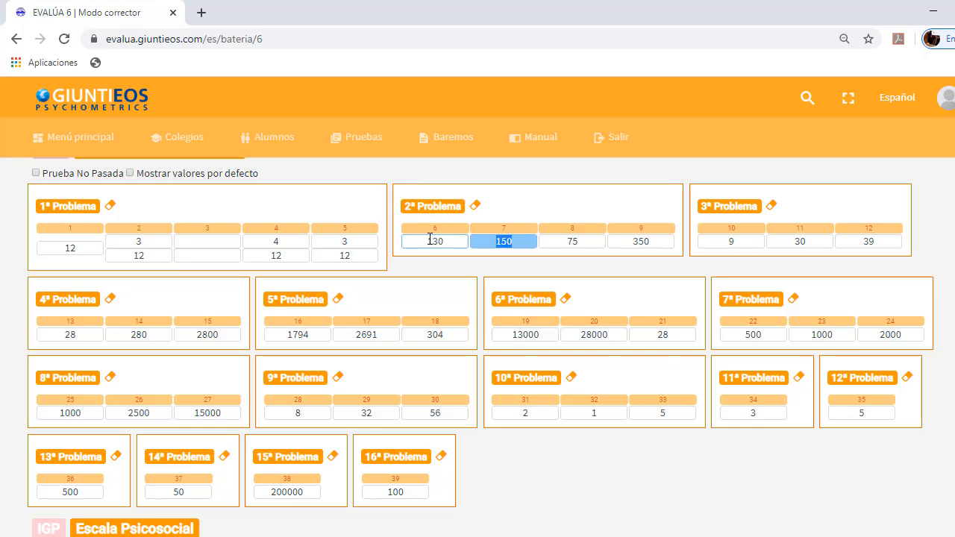
key("Tab")
key("Tab")
key("BackSpace")
In 3ª Problema of Resolución de Problemas, enter 9 for item 10 and blank out item 12
key("Tab")
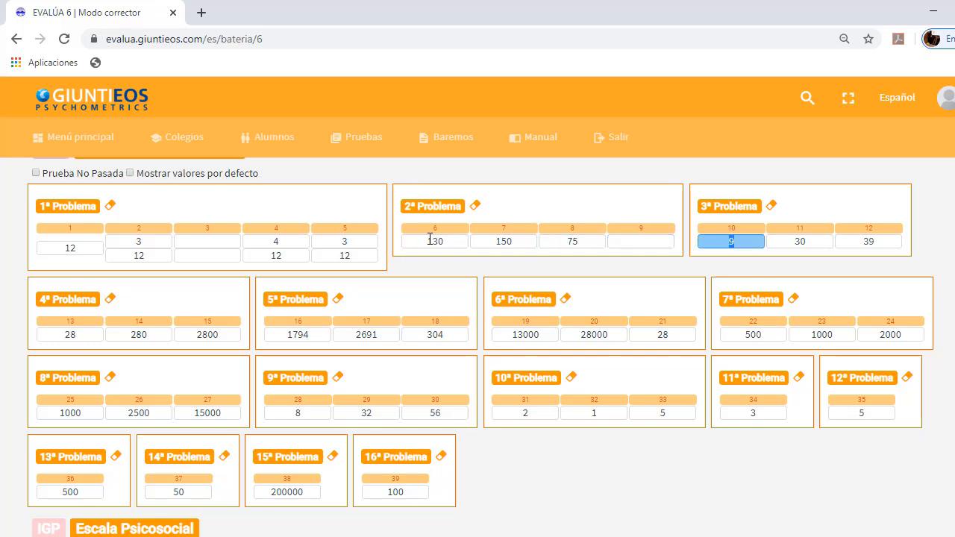
type("9")
key("Tab")
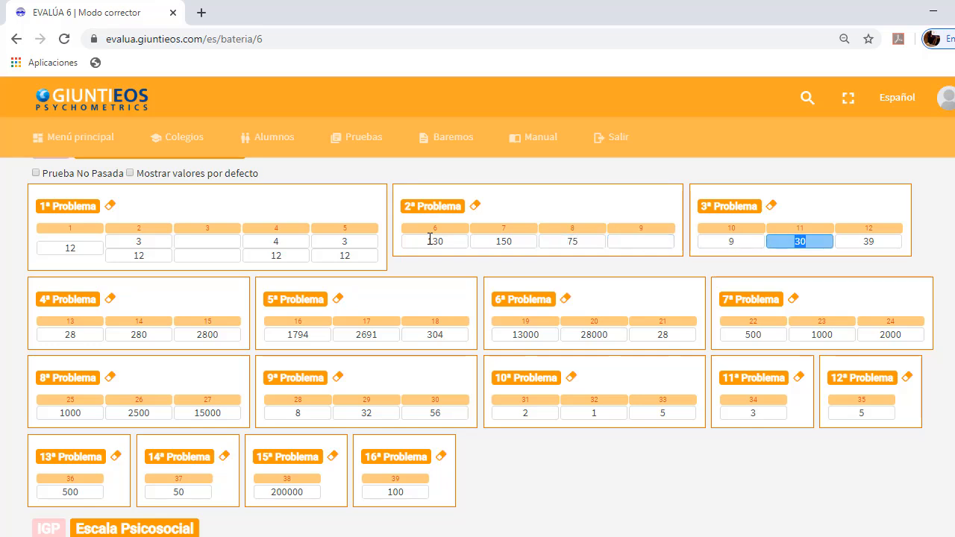
Blank out items 13 to 15 in 4ª Problema and items 16 to 18 in 5ª Problema of Resolución de Problemas
key("Tab")
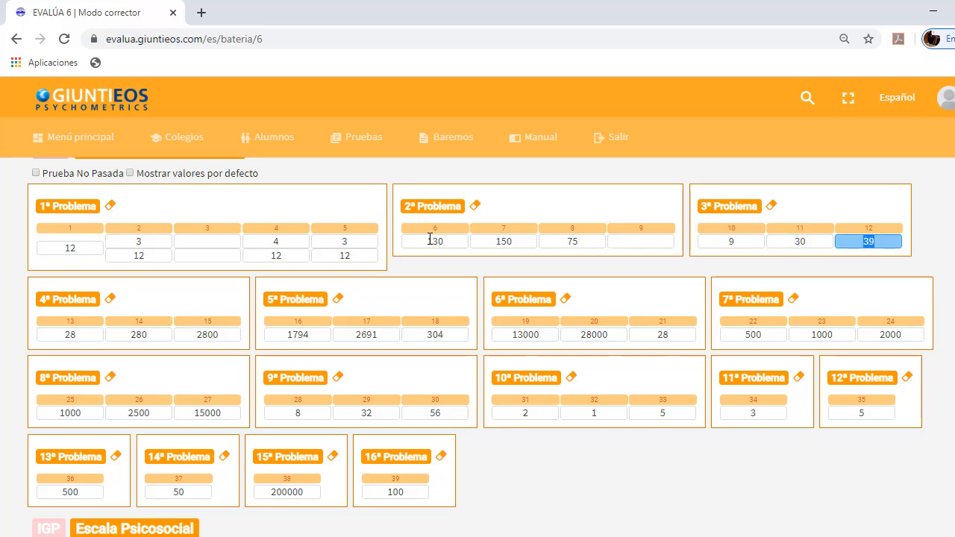
key("BackSpace")
key("Tab")
key("BackSpace")
key("Tab")
key("BackSpace")
key("Tab")
key("BackSpace")
key("Tab")
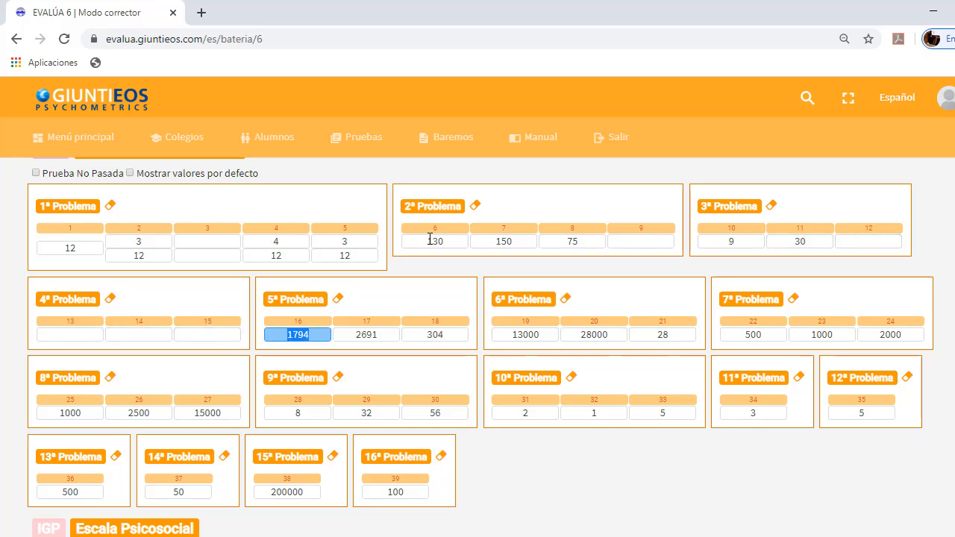
key("BackSpace")
key("Tab")
Blank out the answers to items 20 and 21 in 6ª Problema of Resolución de Problemas
key("BackSpace")
key("Tab")
key("BackSpace")
key("Tab")
key("Tab")
key("BackSpace")
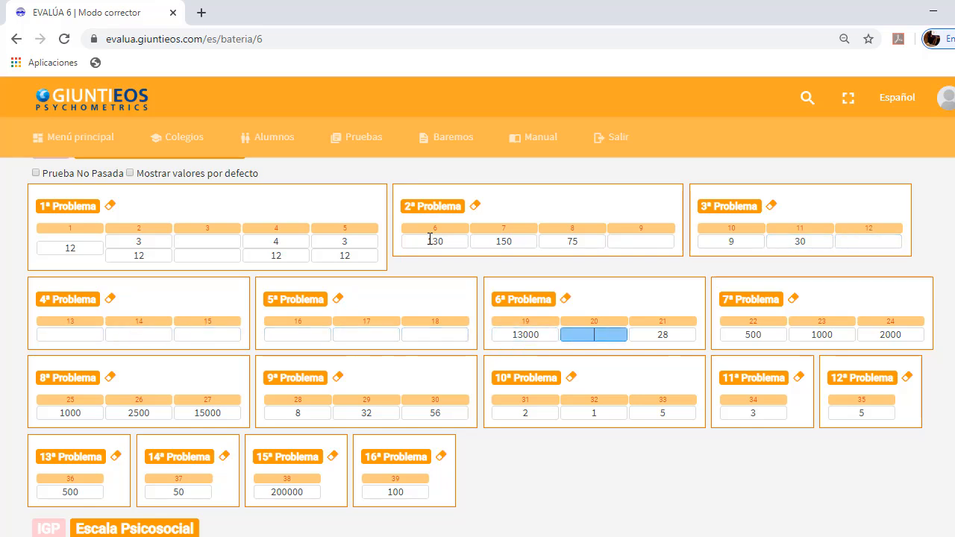
key("Tab")
key("BackSpace")
Blank out items 25 to 27 in 8ª Problema and items 28 to 30 in 9ª Problema of Resolución de Problemas
key("Tab")
key("Tab")
key("Tab")
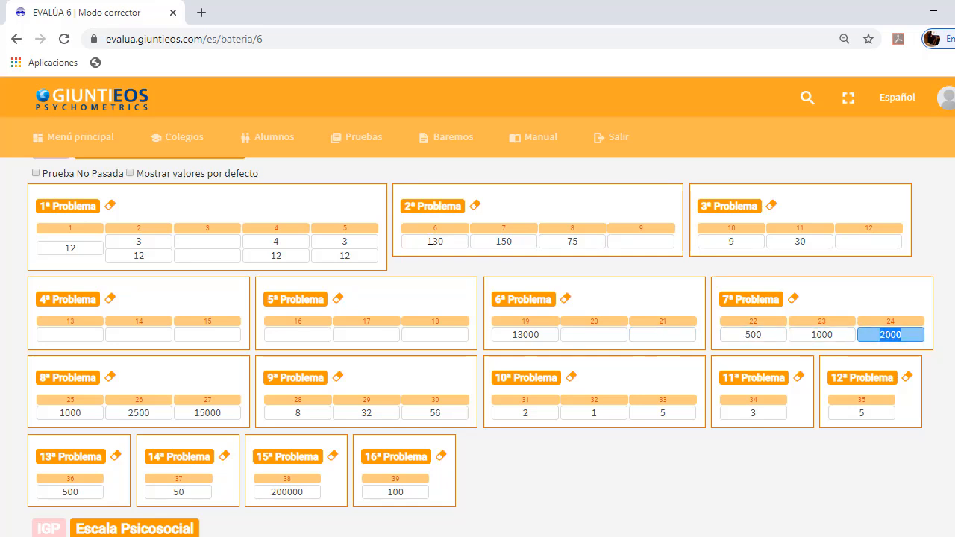
key("Tab")
key("BackSpace")
Blank out items 31 to 35 across 10ª, 11ª and 12ª Problema of Resolución de Problemas
key("Tab")
key("BackSpace")
key("Tab")
key("BackSpace")
key("Tab")
key("BackSpace")
key("Tab")
key("BackSpace")
key("Tab")
key("BackSpace")
key("Tab")
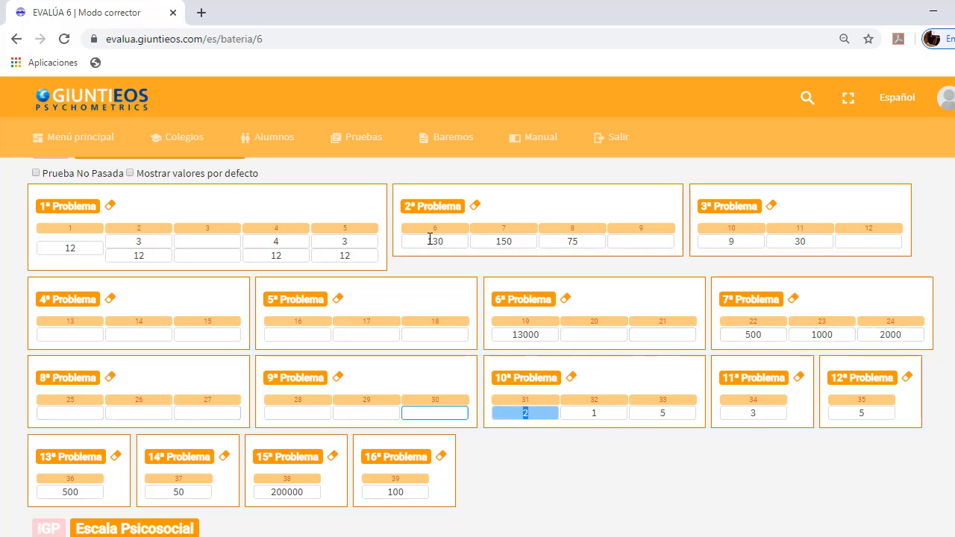
key("BackSpace")
key("Tab")
key("BackSpace")
key("Tab")
key("BackSpace")
key("Tab")
key("BackSpace")
key("Tab")
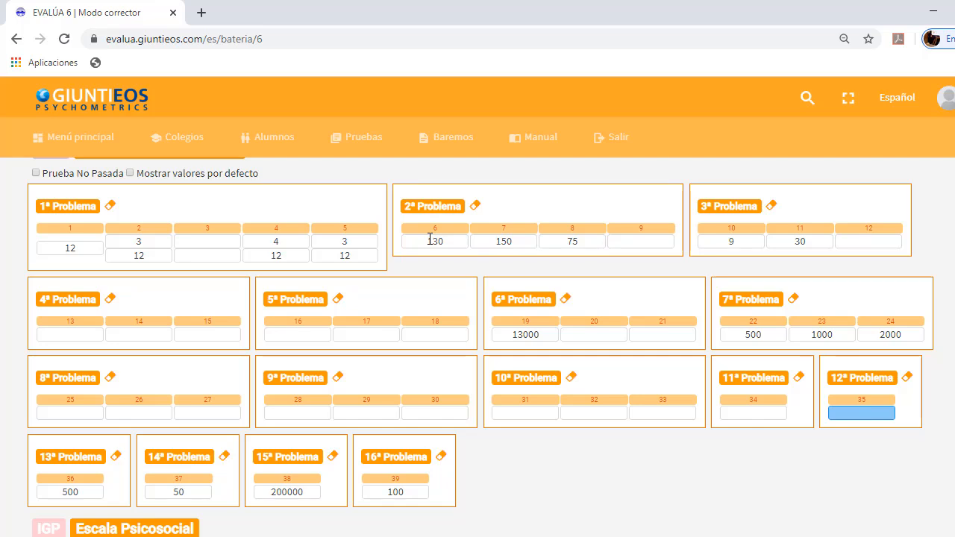
Blank out the answer to item 38 in 15ª Problema of Resolución de Problemas
scroll(429, 240, "down", 2)
double_click(279, 341)
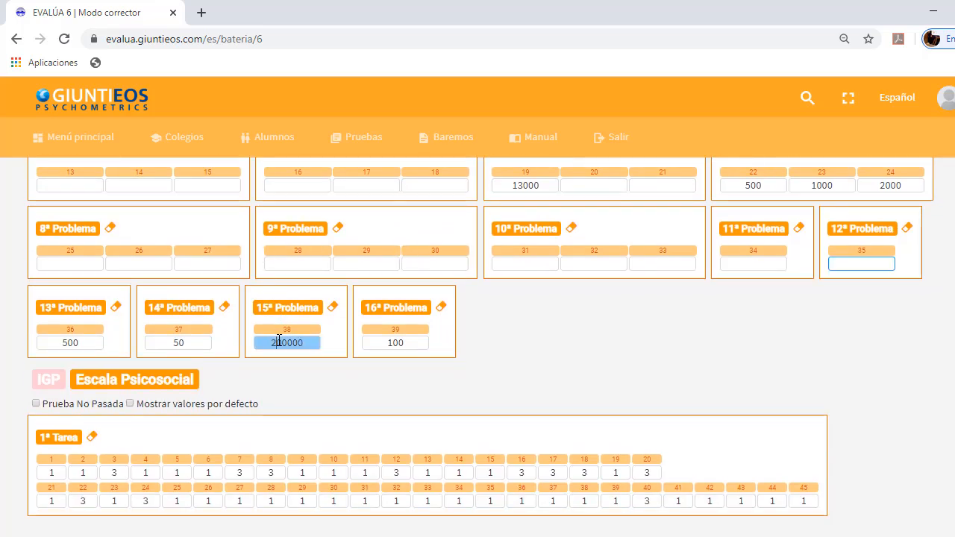
key("BackSpace")
left_click(515, 347)
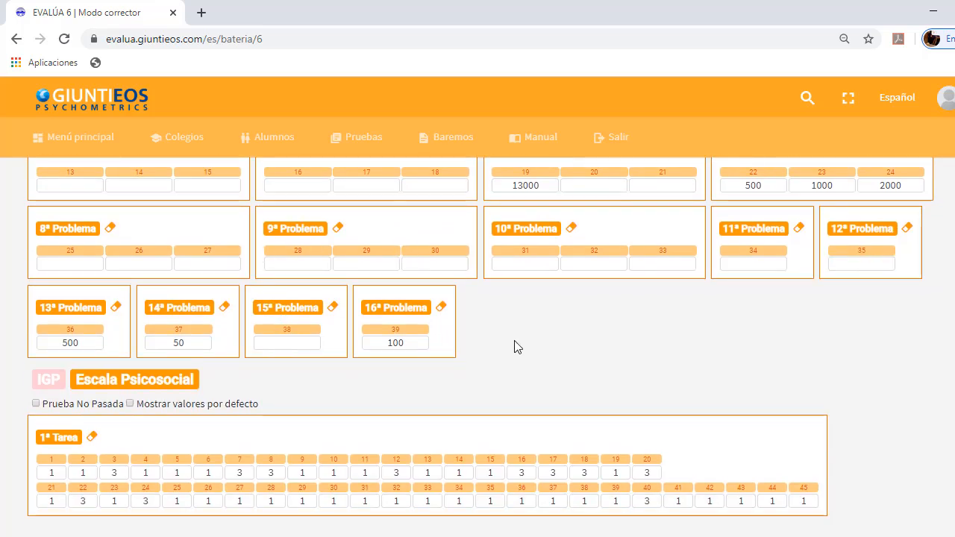
scroll(514, 347, "down", 3)
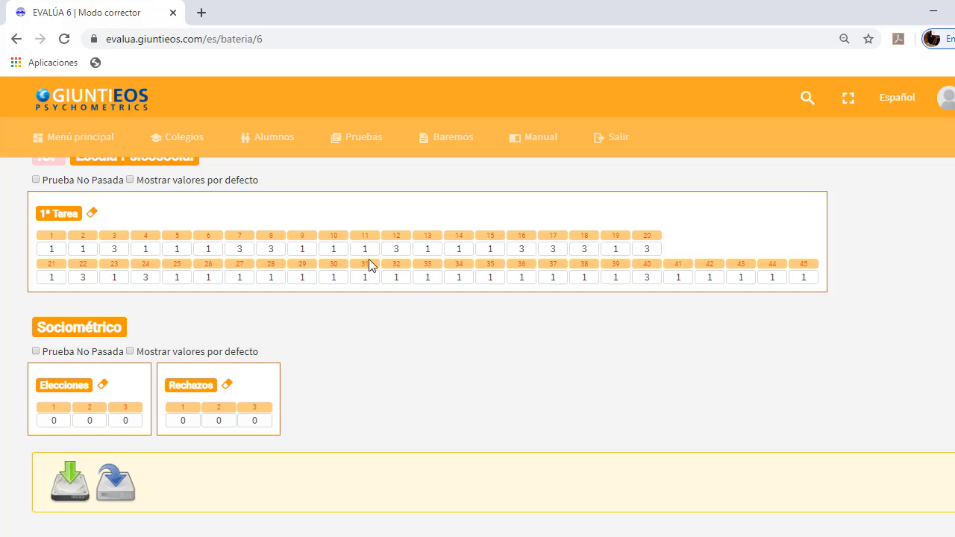
double_click(54, 249)
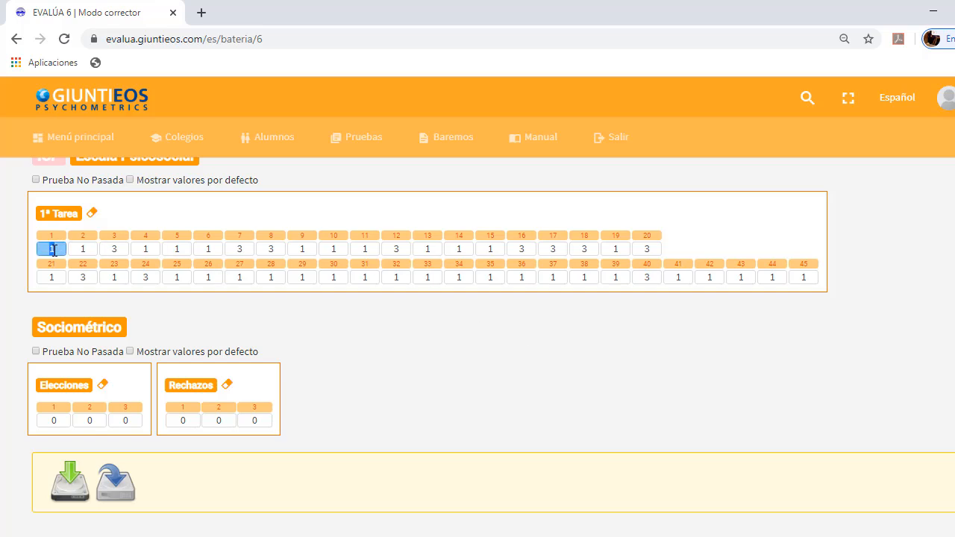
type("1 1 1 2 3 2 3 3 1 1 3 ")
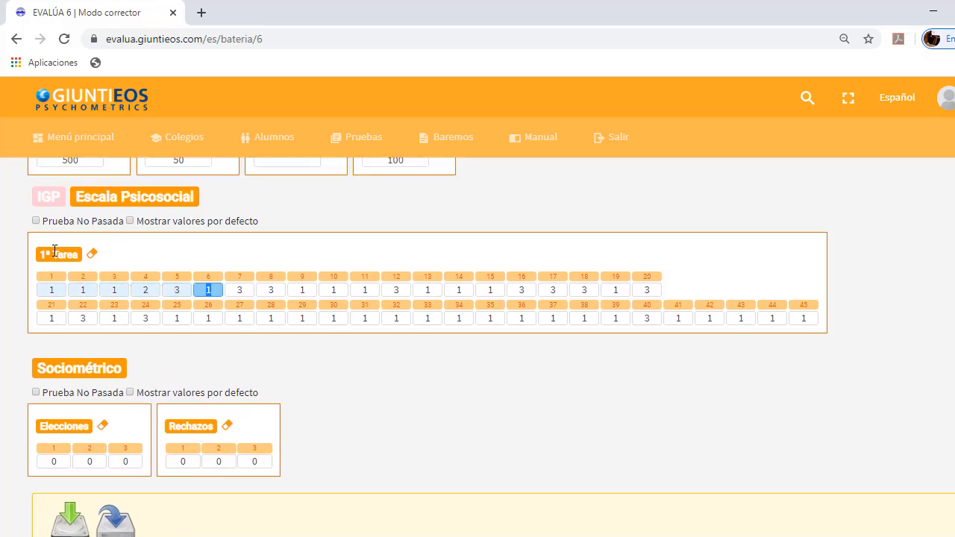
type("2 2 2 3 2 2")
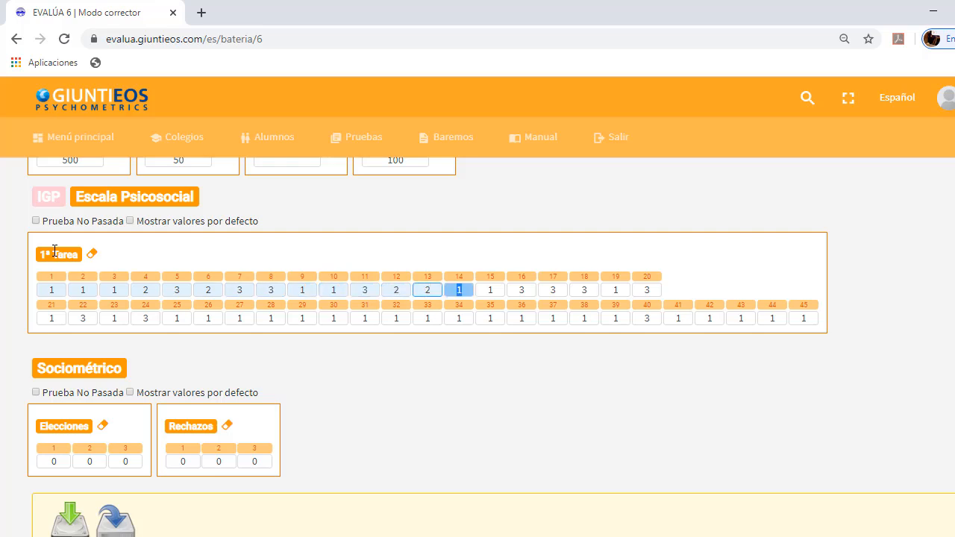
scroll(53, 250, "down", 1)
type("133123")
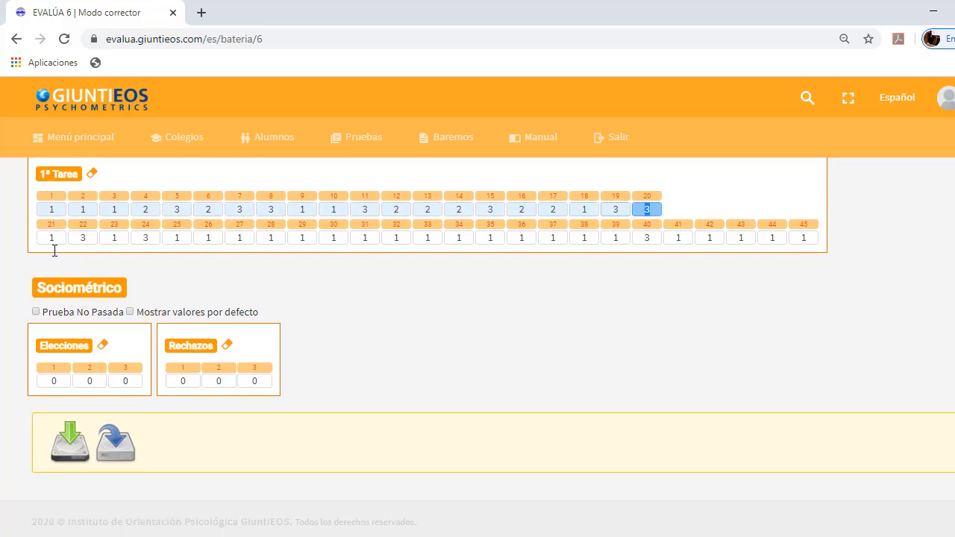
Blank out items 24, 26 and 27 in 1ª Tarea of Escala Psicosocial, keeping 1 for item 25
key("BackSpace")
key("Tab")
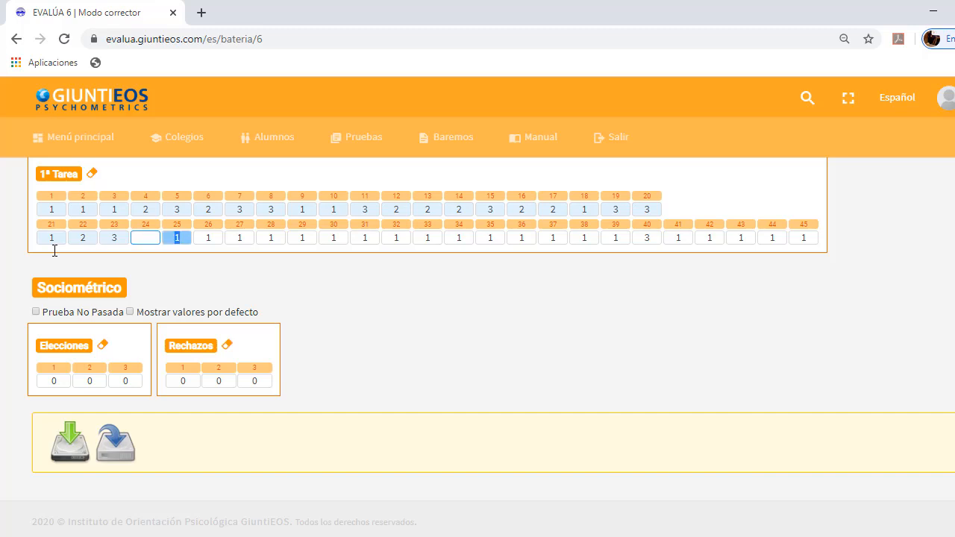
key("Tab")
key("BackSpace")
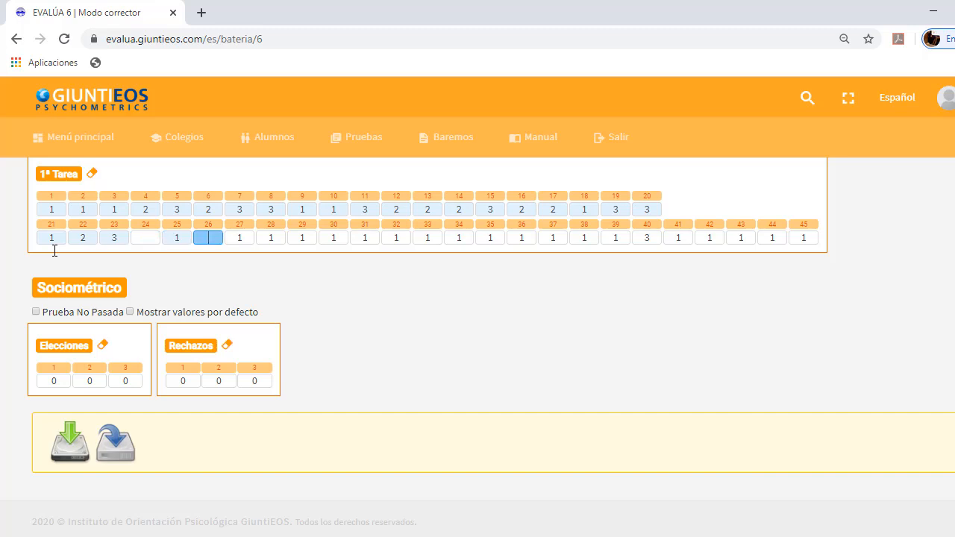
key("Tab")
key("Tab")
type("223113")
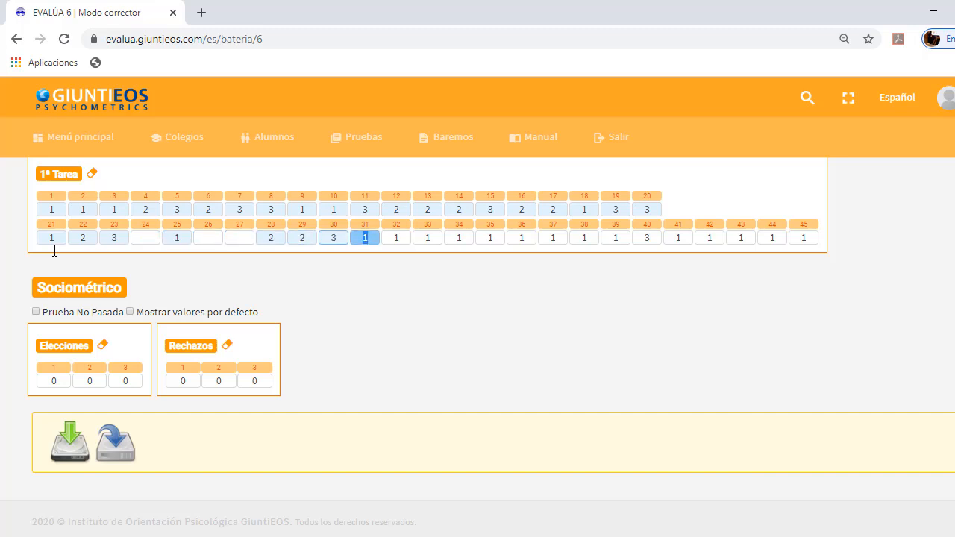
type("23211232")
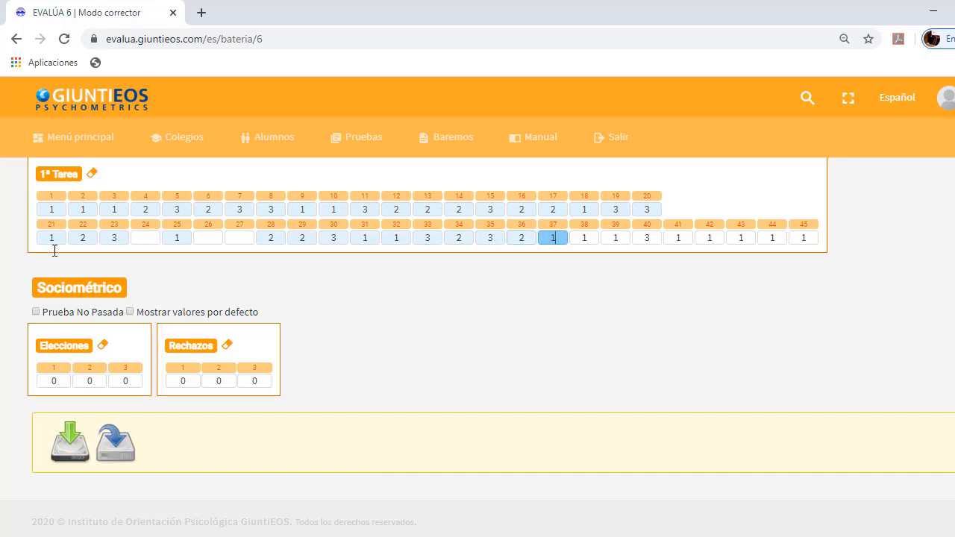
type("21232")
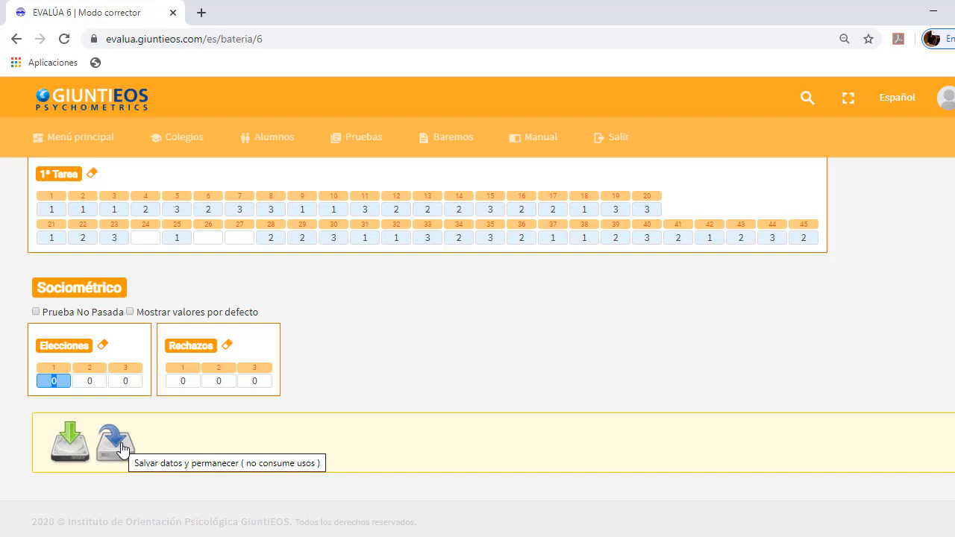
left_click(72, 448)
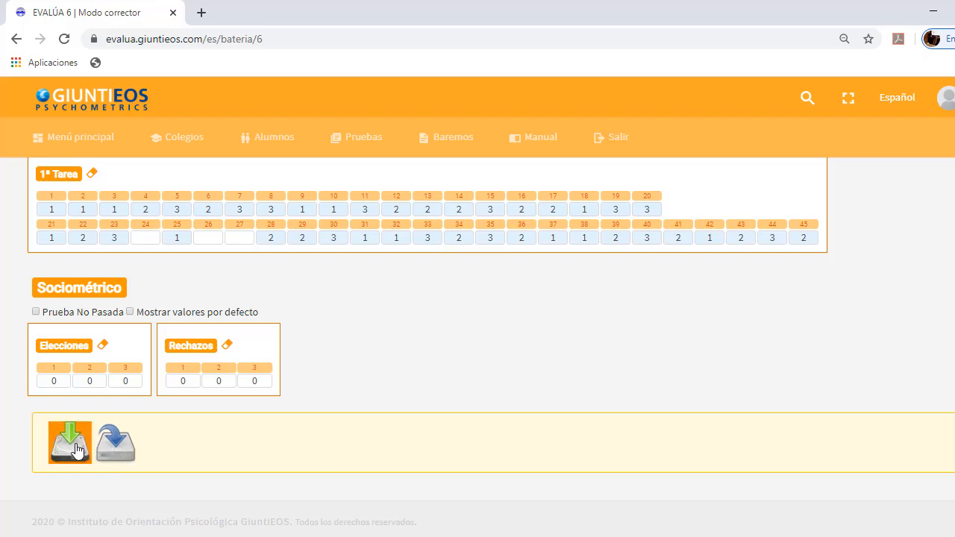